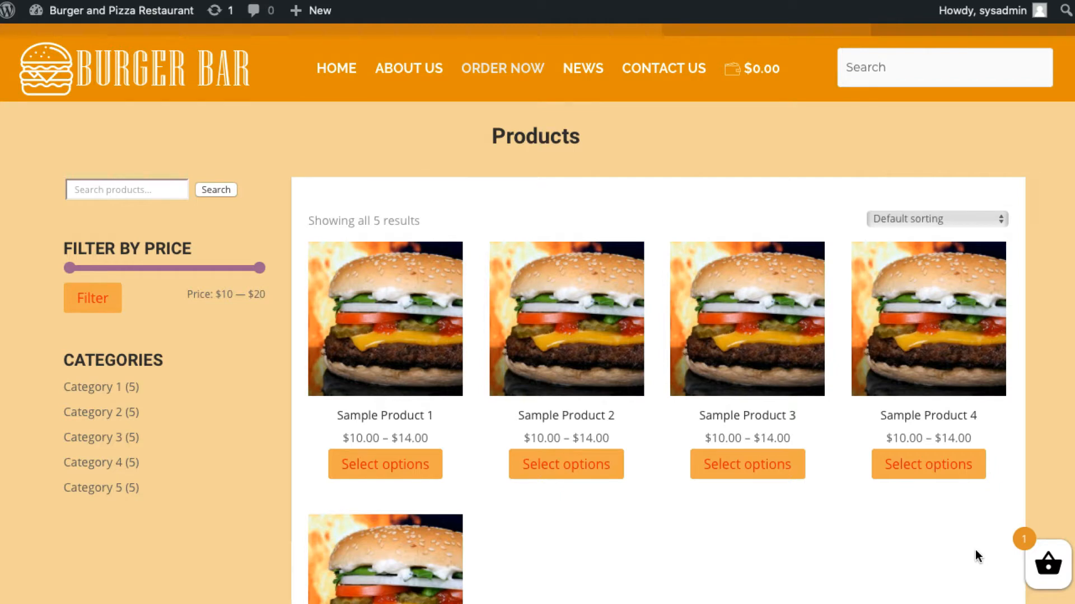
Step: Open the Sample Product 1 page from the shop's product listing
{"action": "mouse_move", "coordinate": [414, 372]}
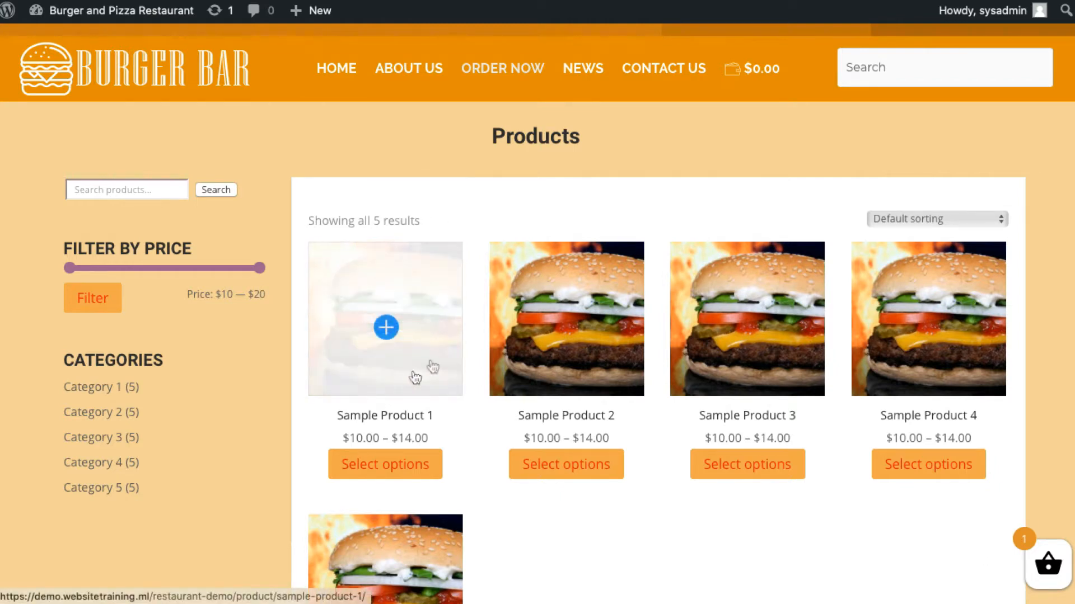
{"action": "left_click", "coordinate": [438, 291]}
{"action": "scroll", "coordinate": [438, 291], "scroll_direction": "down", "scroll_amount": 2}
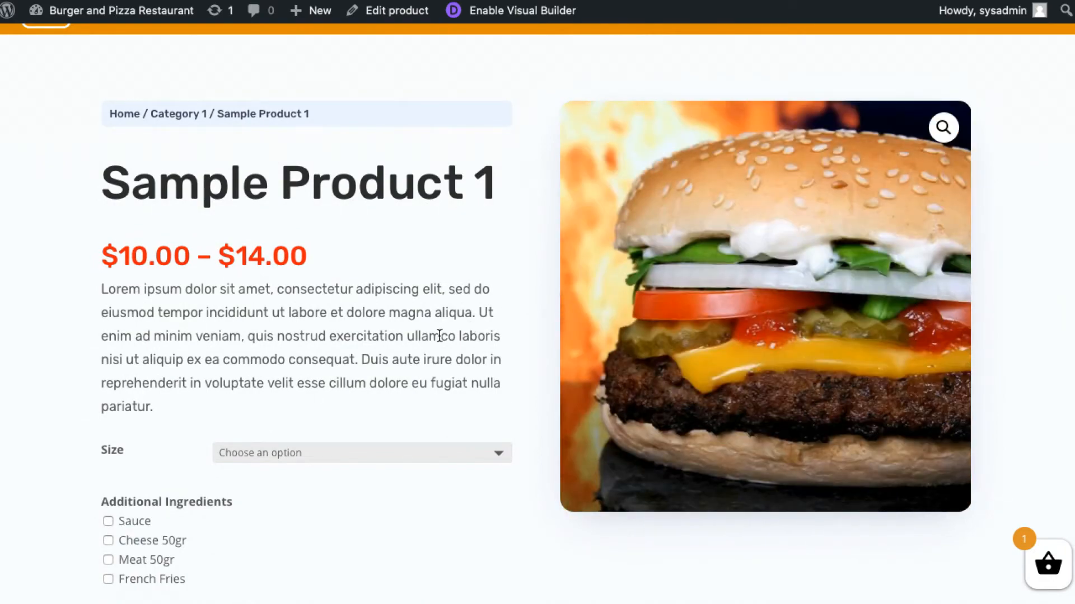
{"action": "scroll", "coordinate": [439, 336], "scroll_direction": "down", "scroll_amount": 1}
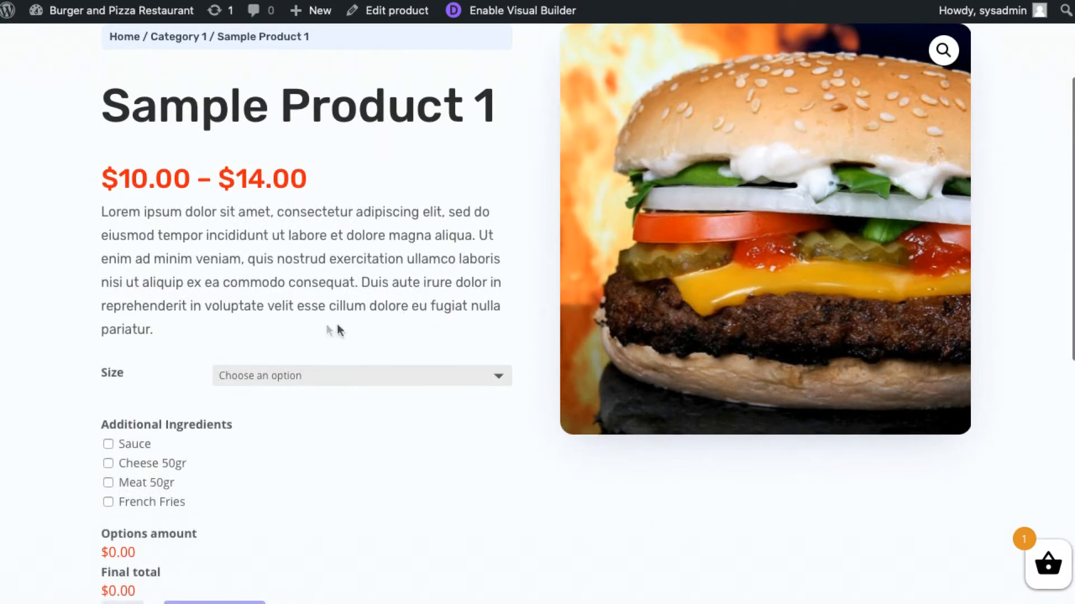
Step: Choose the Small size for Sample Product 1, and change the size selection to King
{"action": "left_click", "coordinate": [268, 374]}
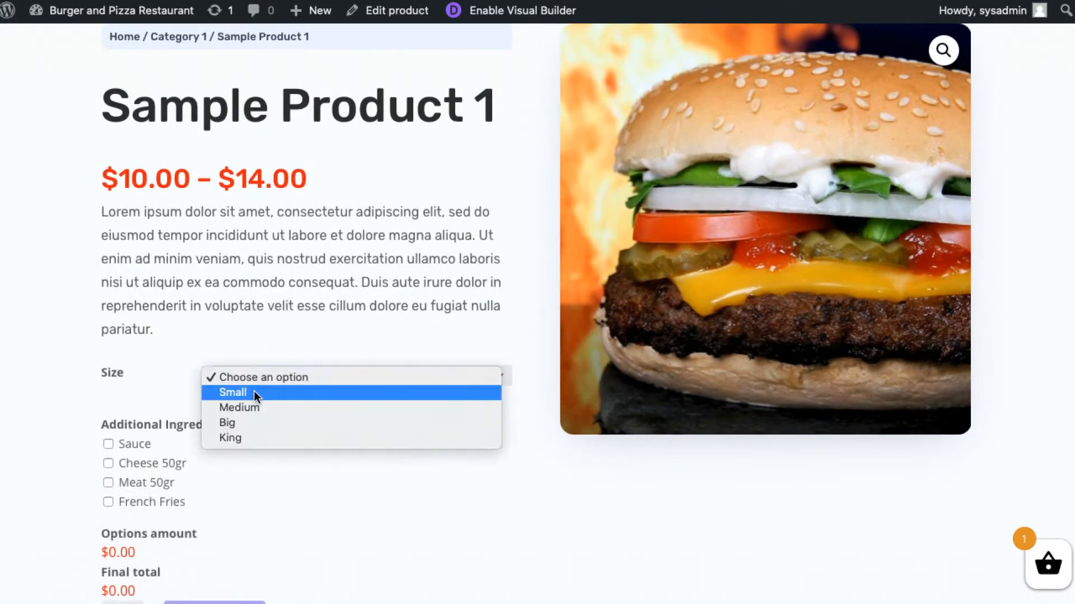
{"action": "left_click", "coordinate": [287, 394]}
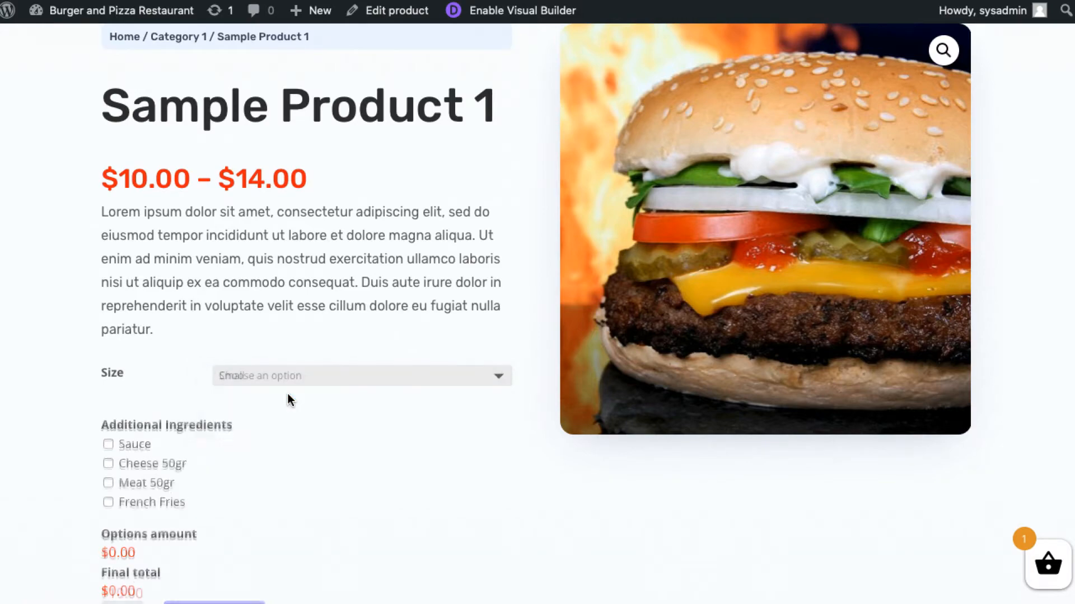
{"action": "scroll", "coordinate": [287, 394], "scroll_direction": "down", "scroll_amount": 1}
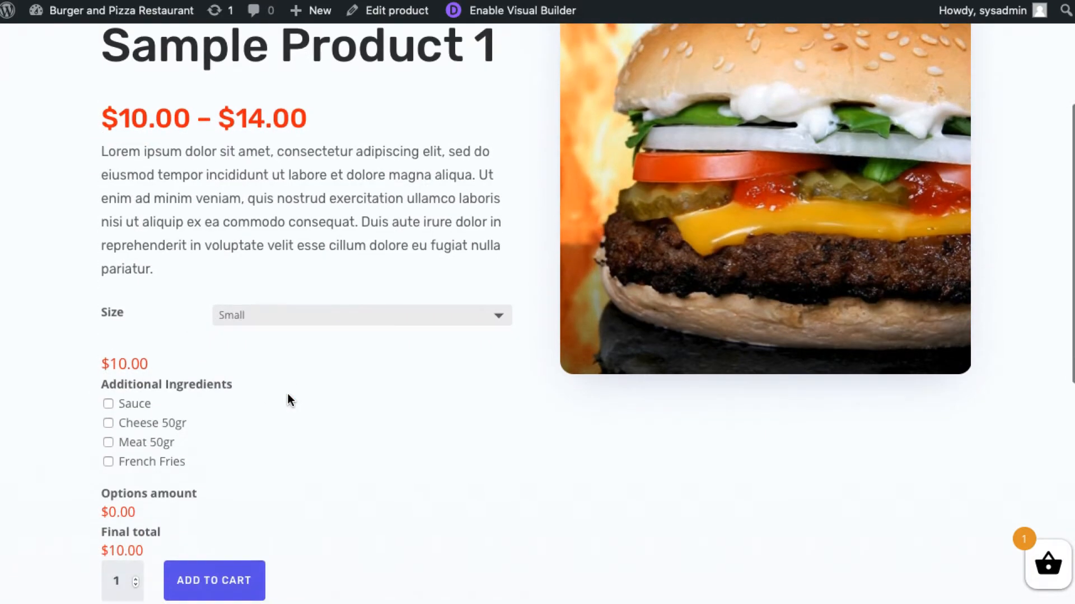
{"action": "left_click", "coordinate": [292, 316]}
{"action": "left_click", "coordinate": [254, 362]}
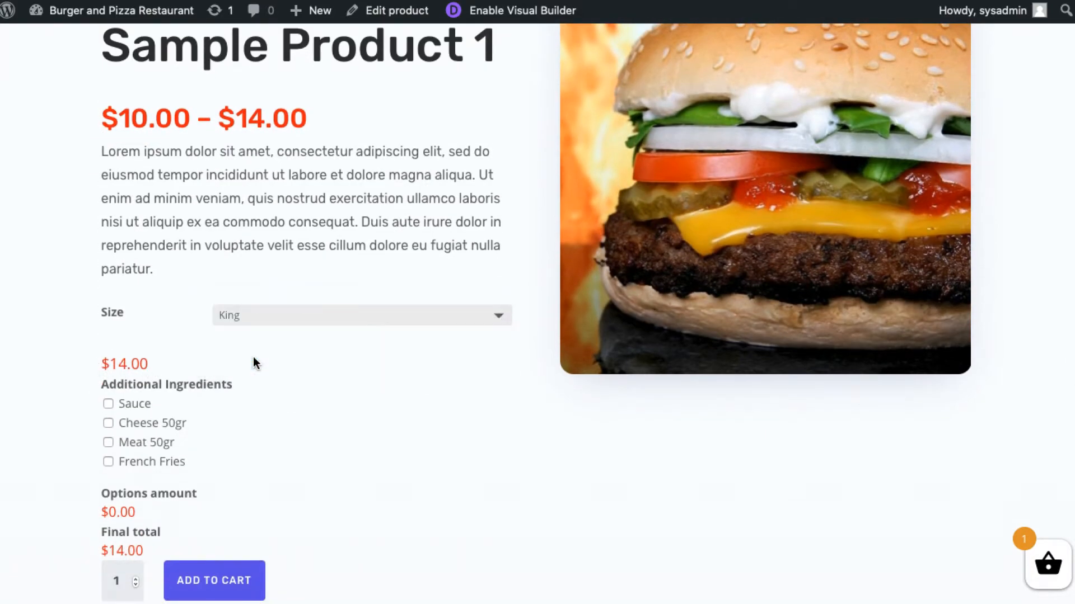
Step: Try different additional ingredients, leaving only Sauce and French Fries selected, and view the product's full description
{"action": "scroll", "coordinate": [255, 362], "scroll_direction": "down", "scroll_amount": 3}
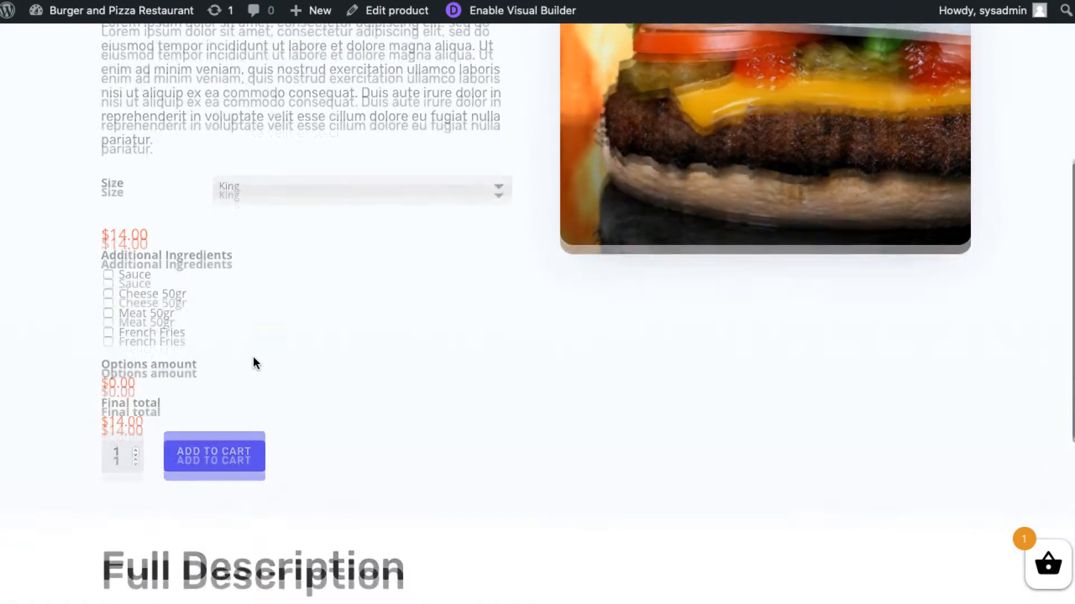
{"action": "left_click", "coordinate": [109, 310]}
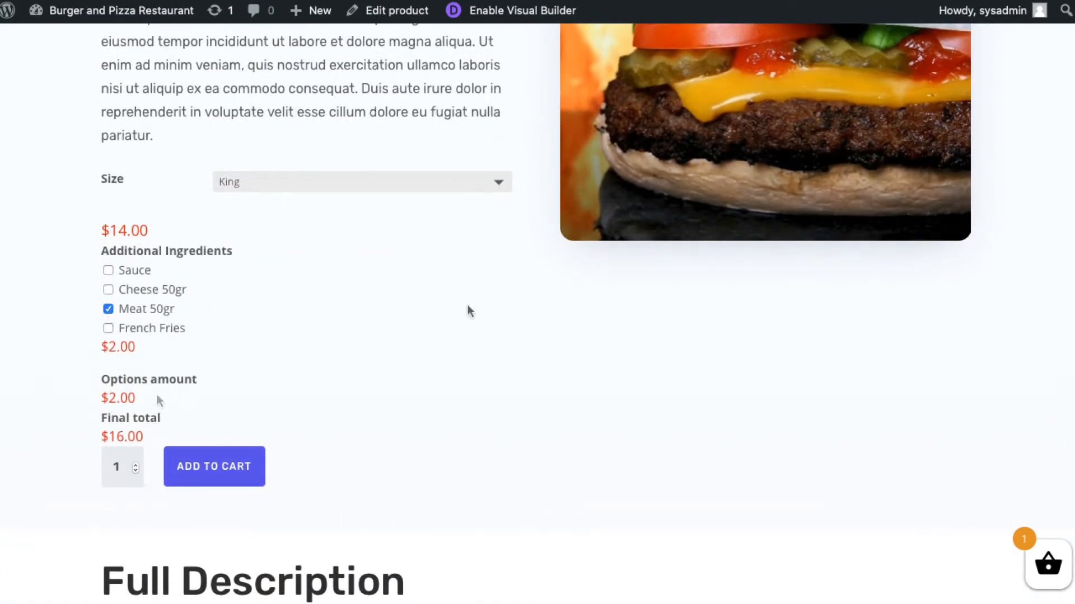
{"action": "left_click", "coordinate": [300, 193]}
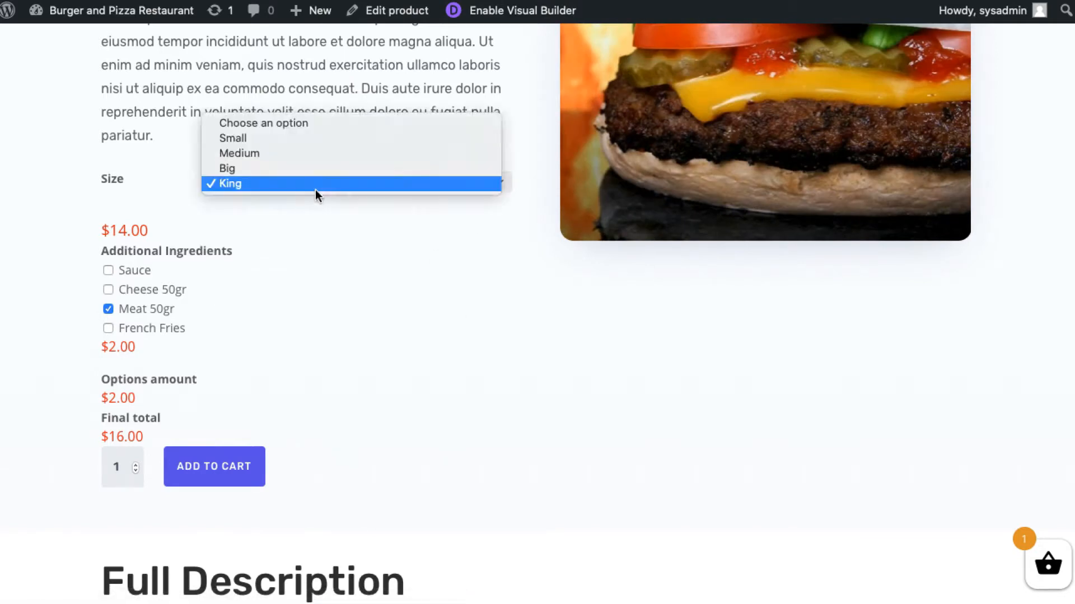
{"action": "left_click", "coordinate": [345, 343]}
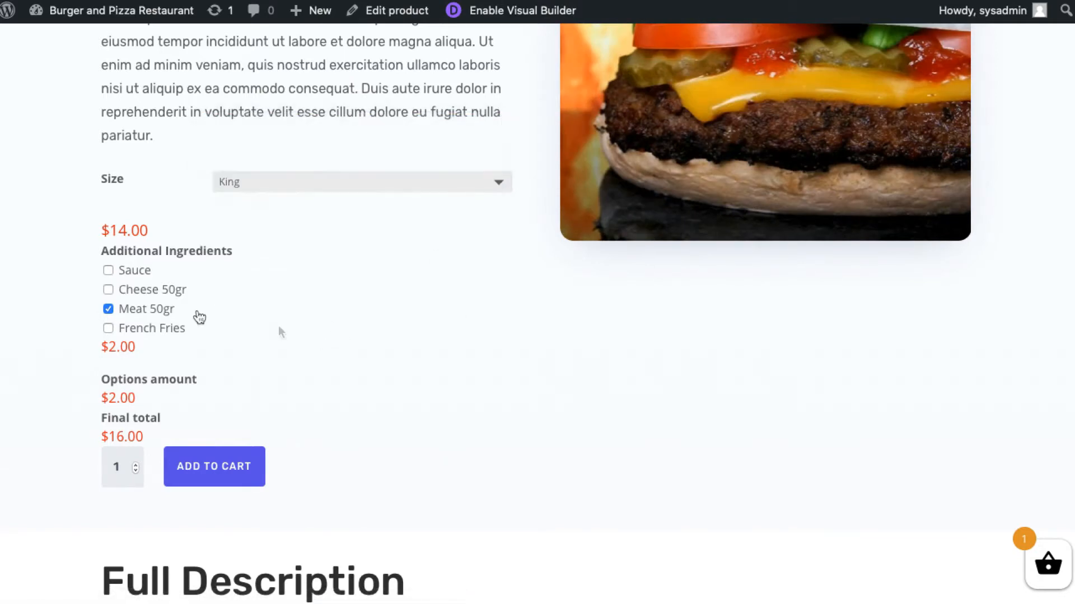
{"action": "left_click", "coordinate": [108, 290]}
{"action": "left_click", "coordinate": [108, 329]}
{"action": "left_click", "coordinate": [108, 271]}
{"action": "left_click", "coordinate": [108, 290]}
{"action": "left_click", "coordinate": [108, 309]}
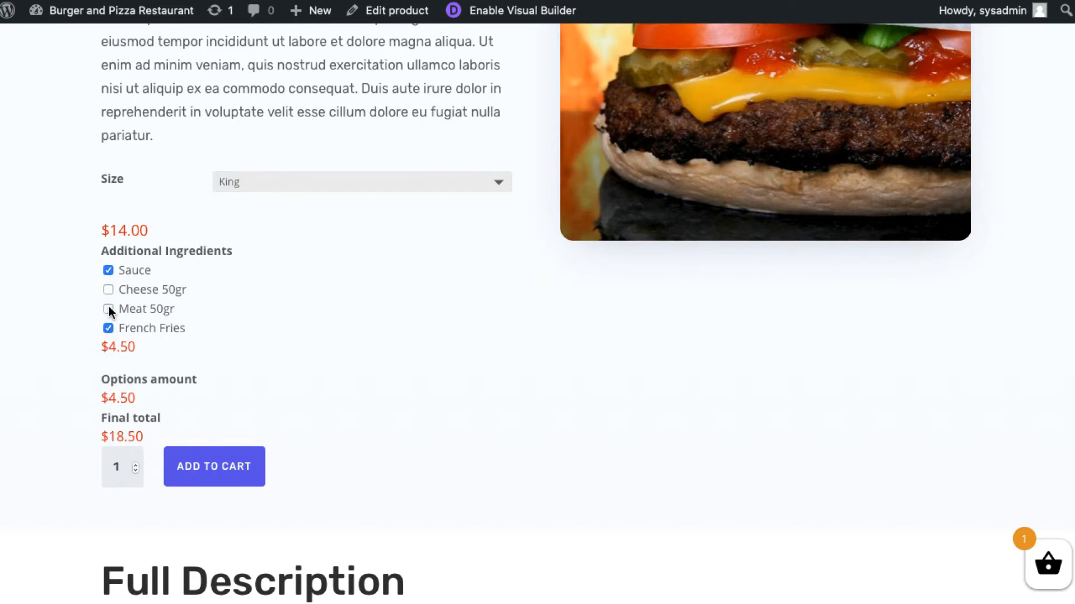
{"action": "scroll", "coordinate": [425, 333], "scroll_direction": "down", "scroll_amount": 5}
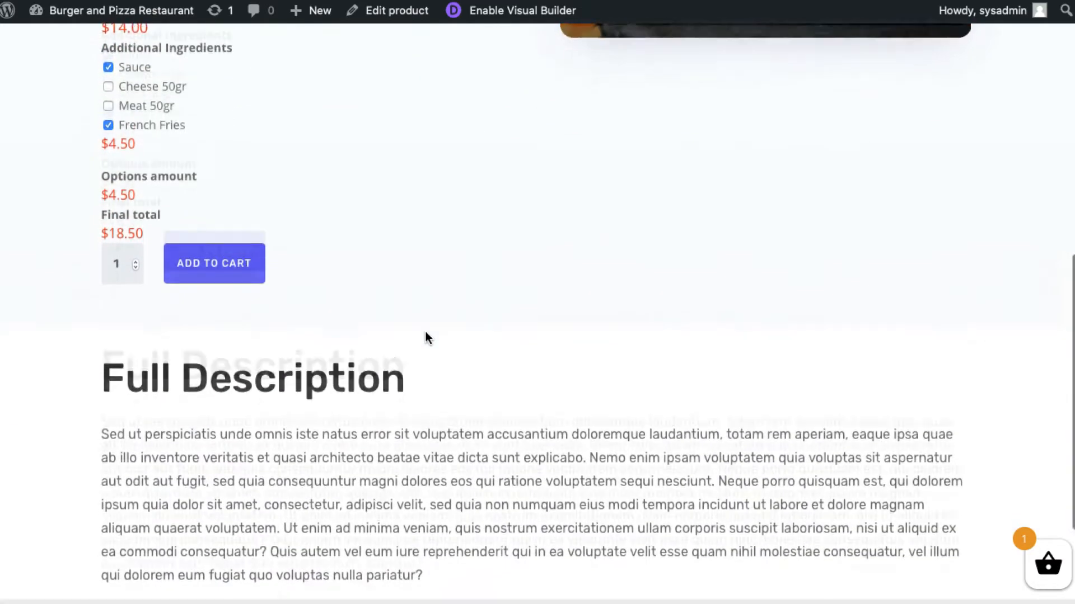
{"action": "scroll", "coordinate": [425, 335], "scroll_direction": "down", "scroll_amount": 3}
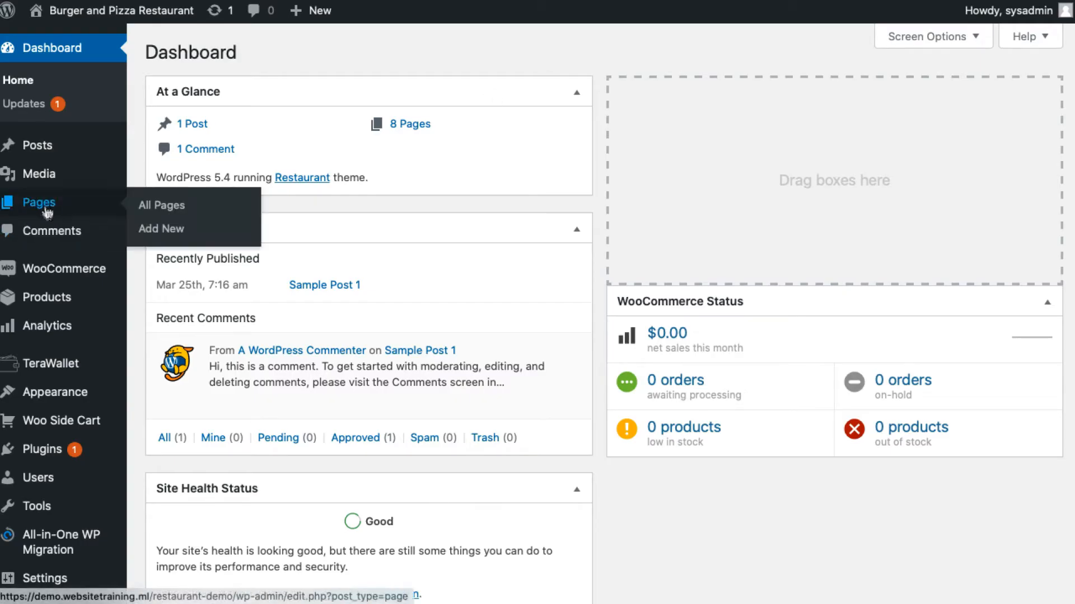
Step: Open Sample Product 1 for editing from the list of all products in the site's admin area
{"action": "mouse_move", "coordinate": [58, 298]}
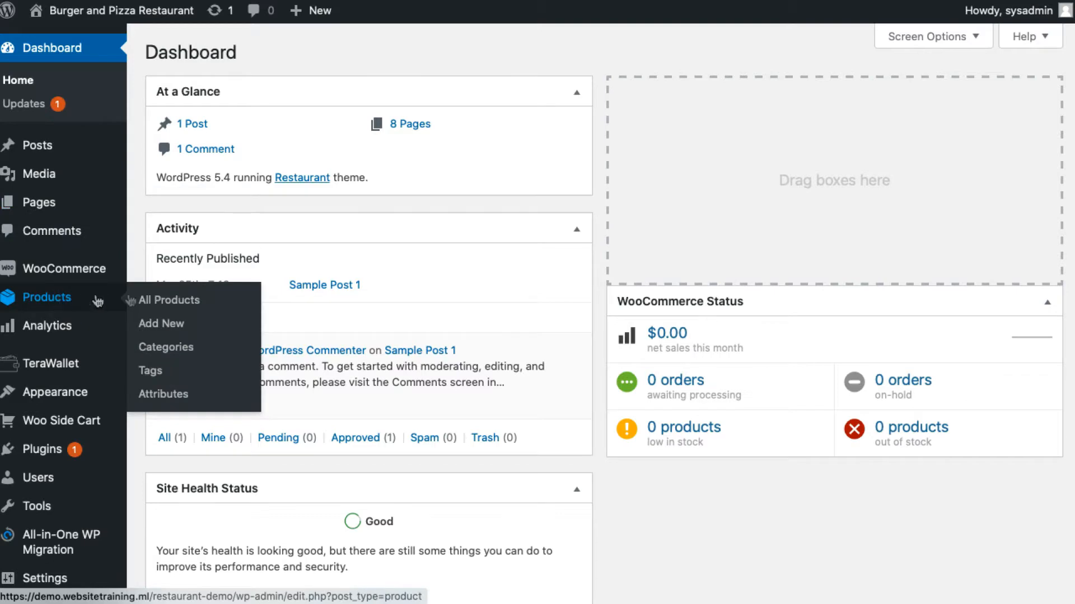
{"action": "left_click", "coordinate": [173, 301]}
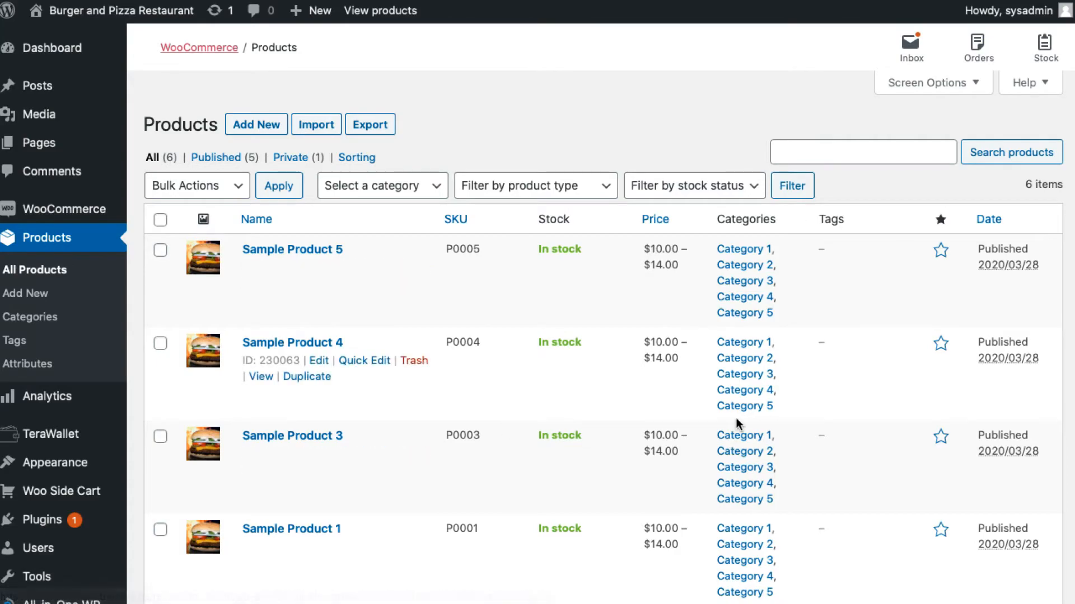
{"action": "scroll", "coordinate": [735, 418], "scroll_direction": "down", "scroll_amount": 3}
{"action": "scroll", "coordinate": [735, 418], "scroll_direction": "up", "scroll_amount": 2}
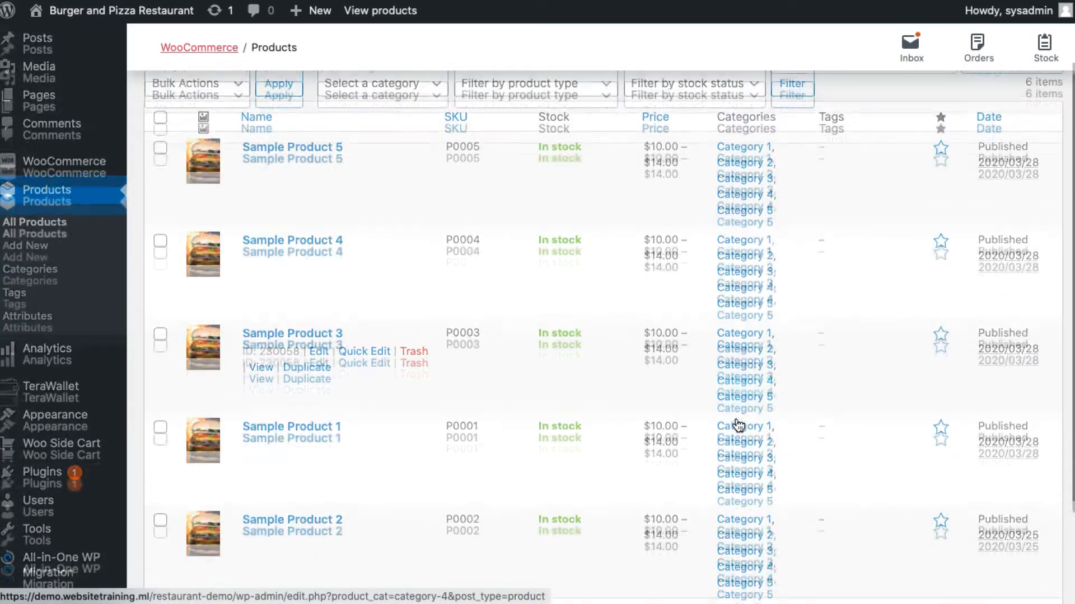
{"action": "scroll", "coordinate": [737, 425], "scroll_direction": "down", "scroll_amount": 1}
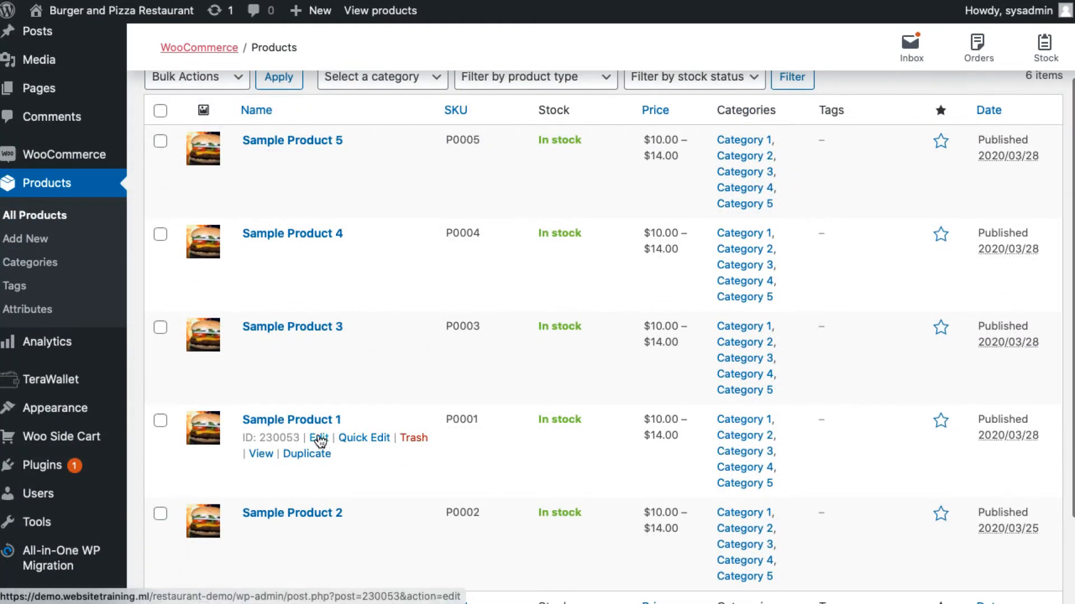
{"action": "left_click", "coordinate": [319, 438]}
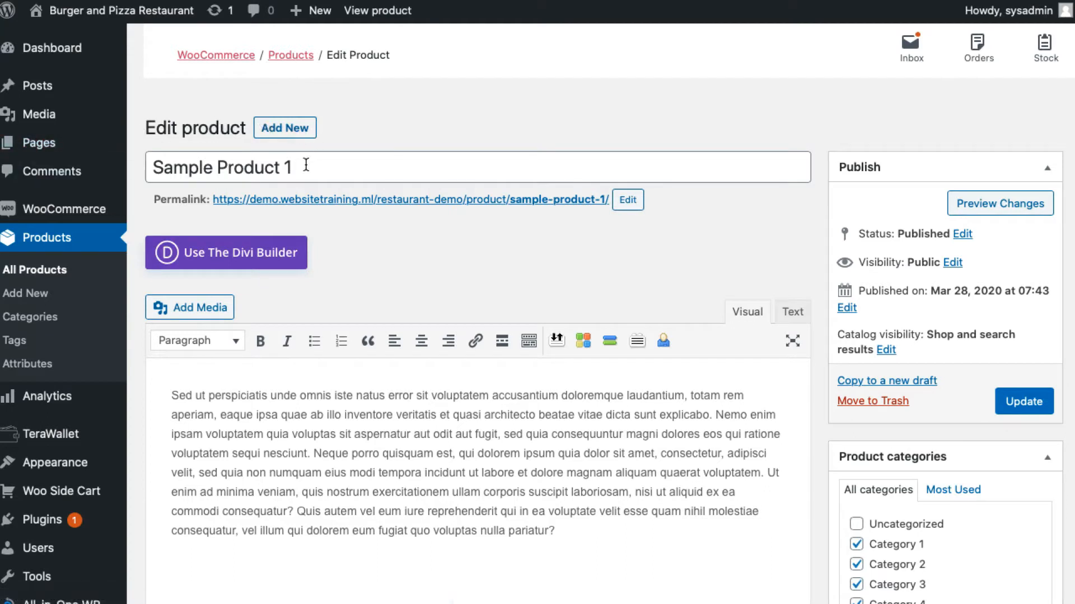
Step: Rename the product to Cheeseburger and look over its long description
{"action": "left_click_drag", "start_coordinate": [295, 167], "coordinate": [152, 168]}
{"action": "type", "text": "Ch"}
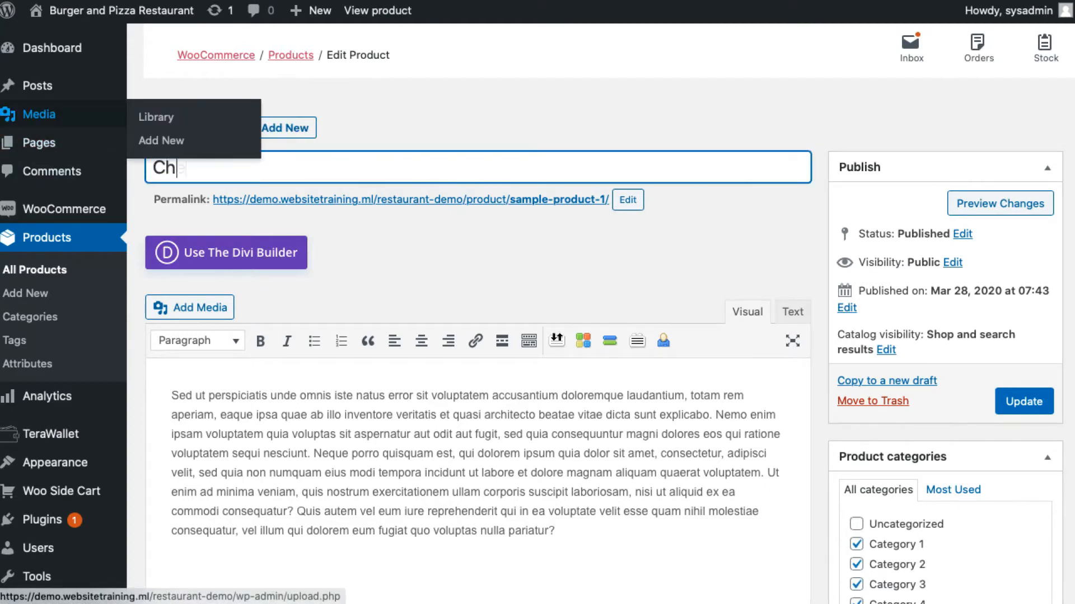
{"action": "type", "text": "eeseburger"}
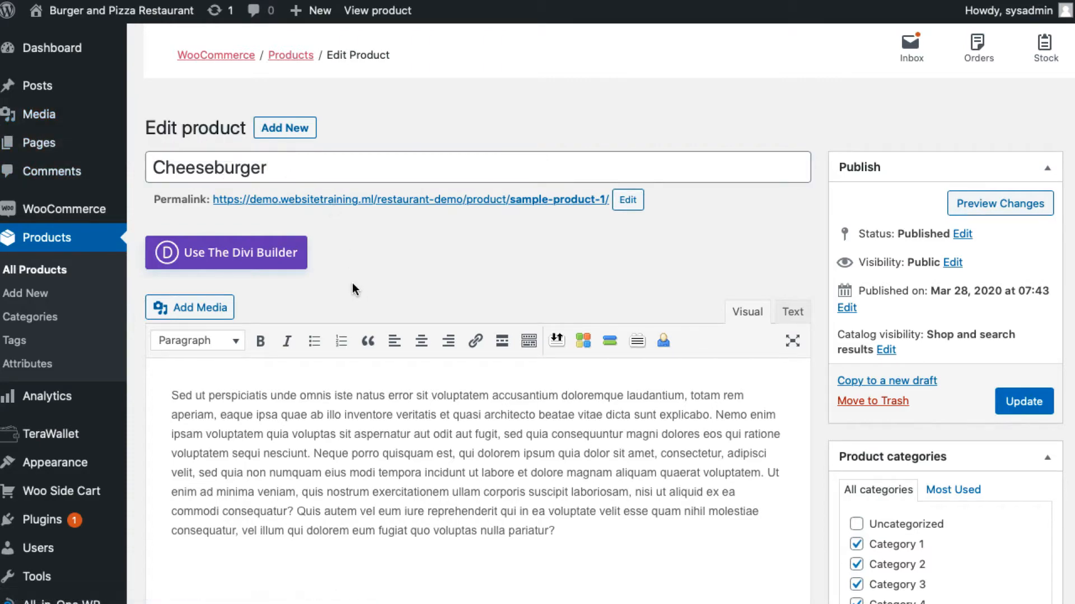
{"action": "scroll", "coordinate": [394, 432], "scroll_direction": "down", "scroll_amount": 2}
{"action": "scroll", "coordinate": [395, 431], "scroll_direction": "up", "scroll_amount": 1}
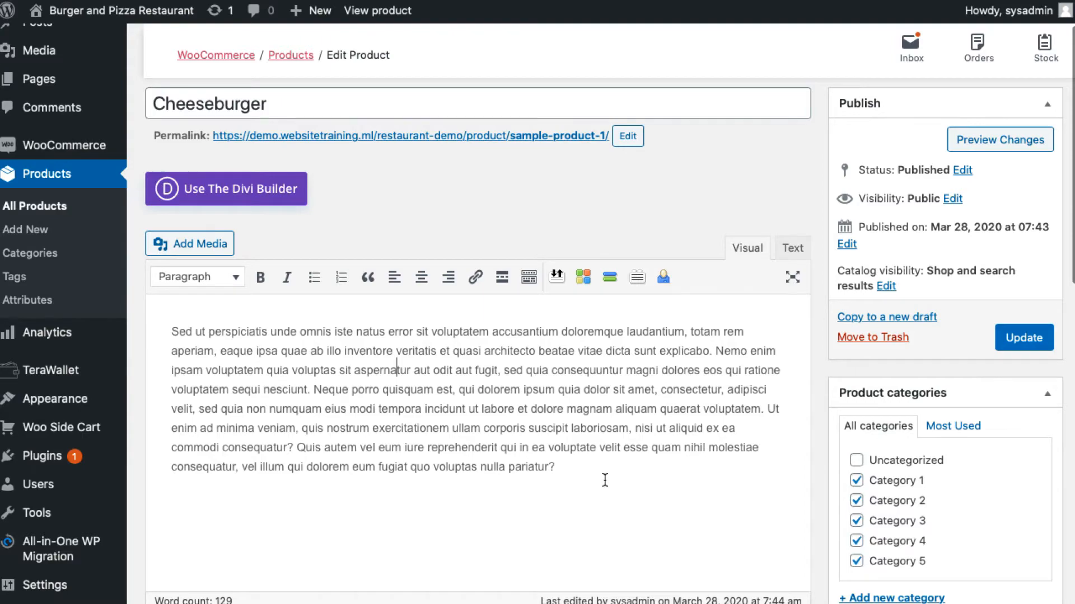
Step: Add two new product categories named Pizza and Hamburgers
{"action": "scroll", "coordinate": [605, 480], "scroll_direction": "down", "scroll_amount": 2}
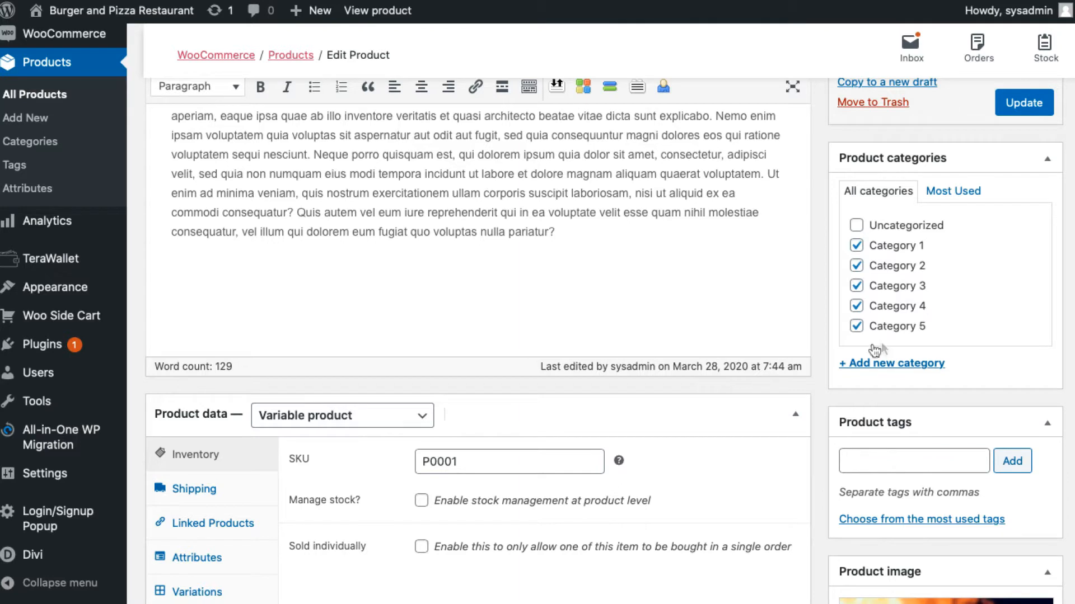
{"action": "left_click", "coordinate": [875, 362]}
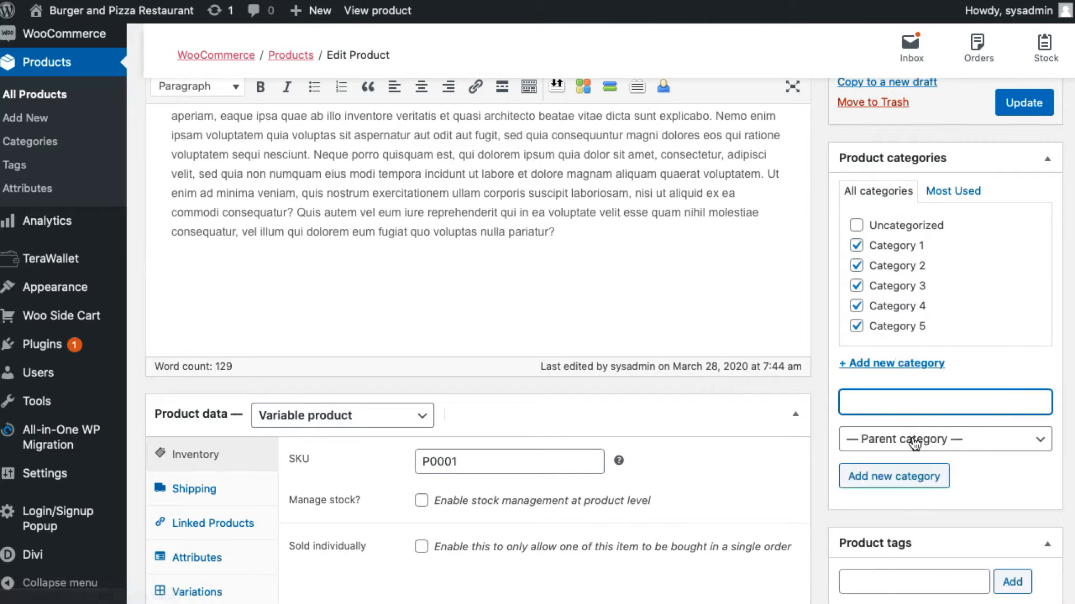
{"action": "type", "text": "Pizza"}
{"action": "left_click", "coordinate": [901, 474]}
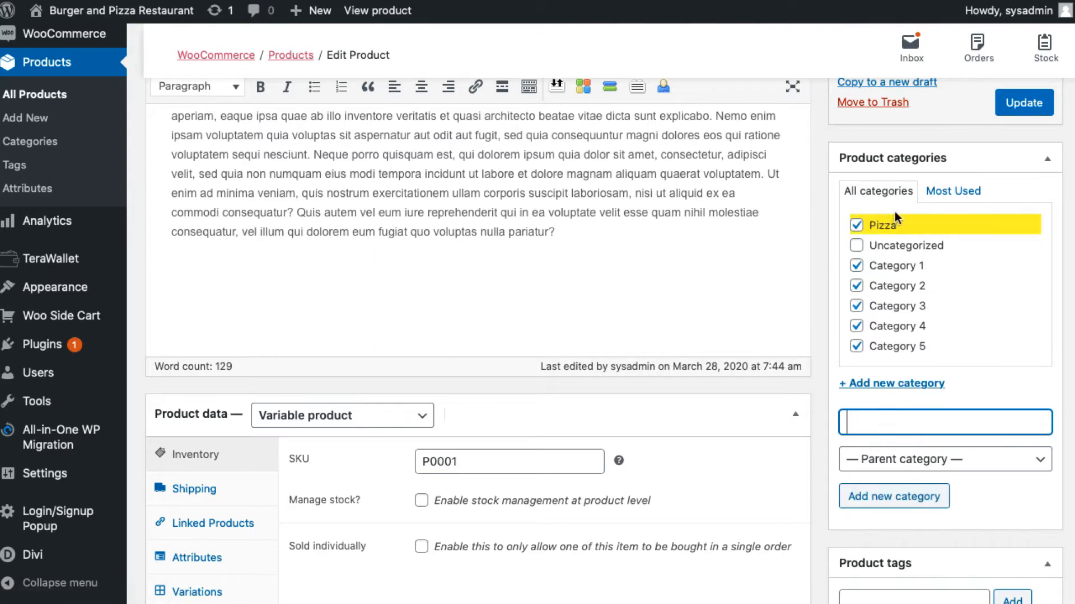
{"action": "type", "text": "Hamburgers"}
{"action": "left_click", "coordinate": [915, 509]}
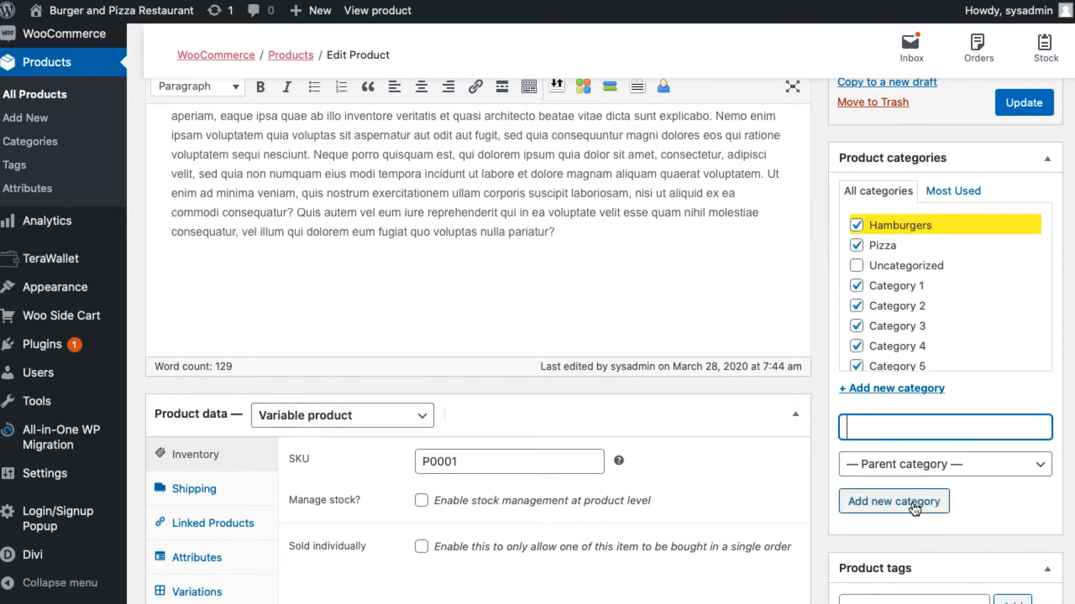
Step: Remove the product from Pizza and Category 1 through Category 5, keeping only Hamburgers assigned
{"action": "left_click", "coordinate": [858, 245]}
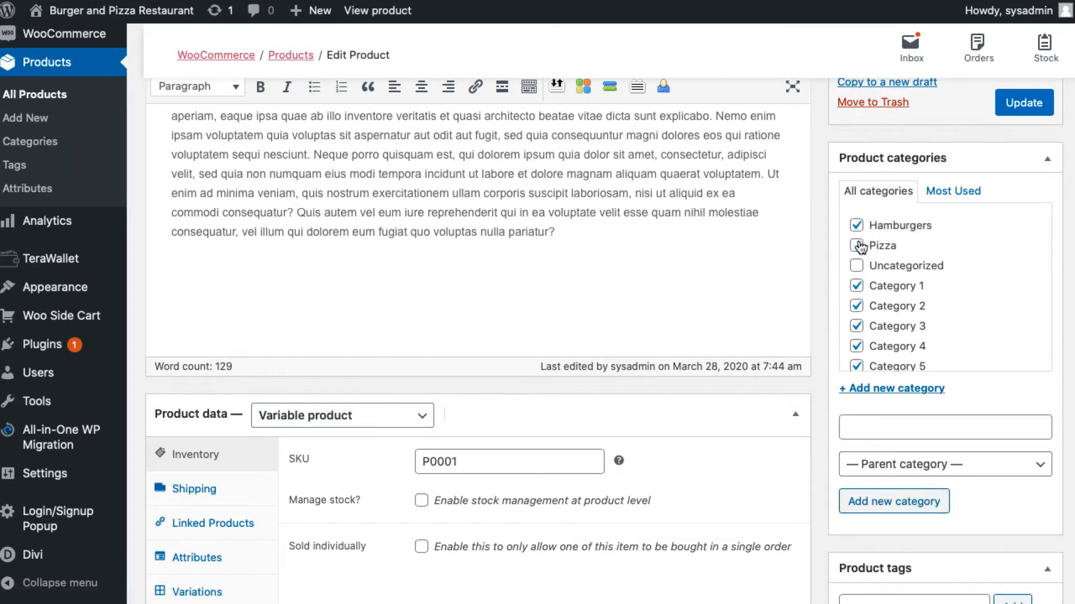
{"action": "left_click", "coordinate": [856, 286]}
{"action": "left_click", "coordinate": [856, 307]}
{"action": "left_click", "coordinate": [857, 326]}
{"action": "left_click", "coordinate": [856, 346]}
{"action": "left_click", "coordinate": [856, 367]}
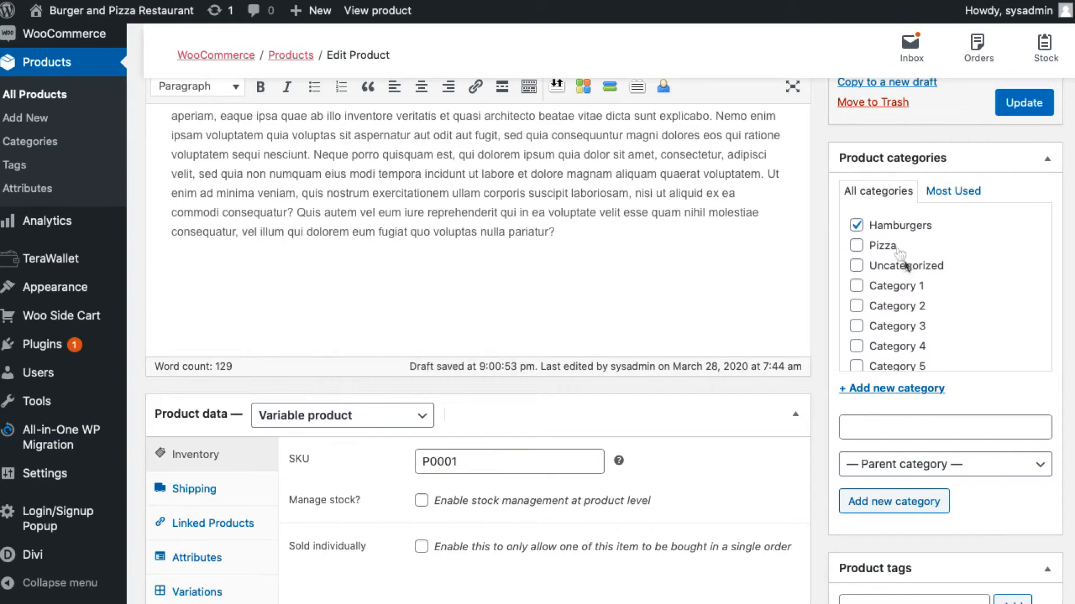
Step: Examine the product type choices and the product-level stock management option in the inventory data
{"action": "scroll", "coordinate": [930, 250], "scroll_direction": "up", "scroll_amount": 3}
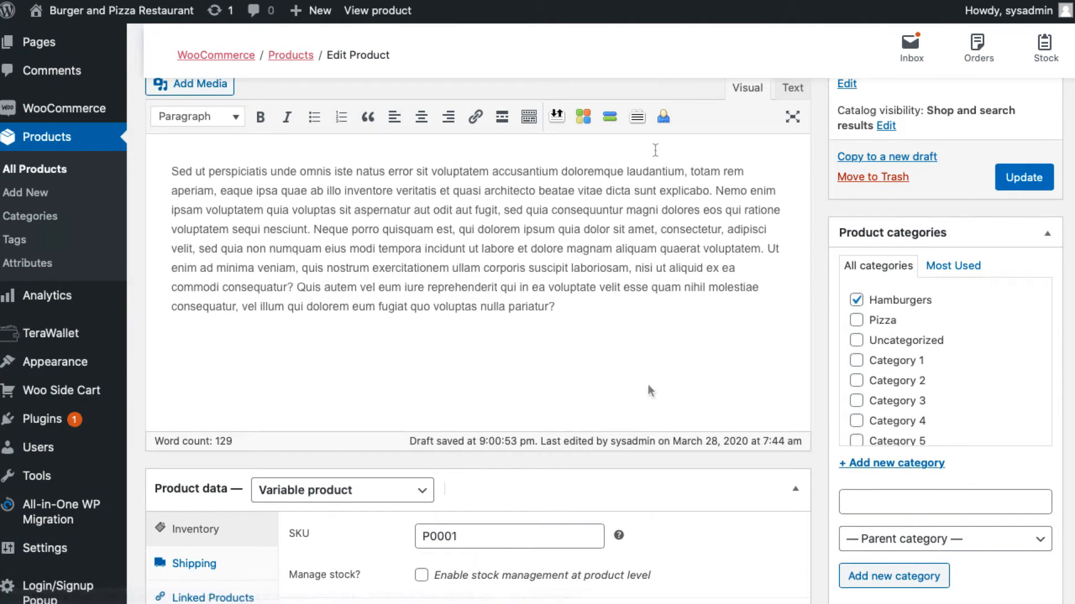
{"action": "scroll", "coordinate": [666, 452], "scroll_direction": "down", "scroll_amount": 3}
{"action": "scroll", "coordinate": [665, 452], "scroll_direction": "down", "scroll_amount": 3}
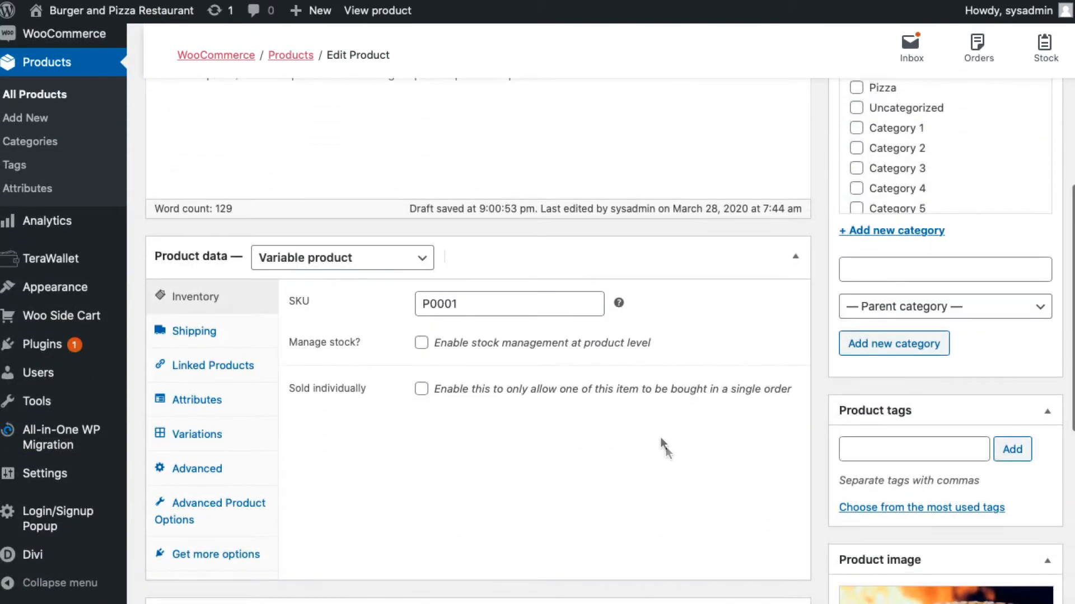
{"action": "left_click", "coordinate": [420, 264]}
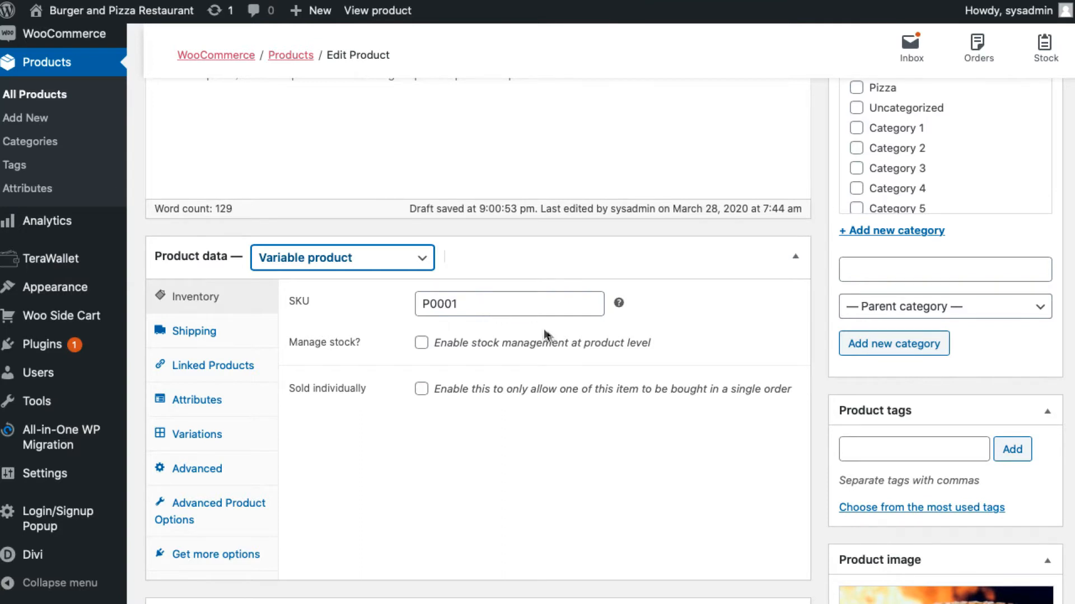
{"action": "left_click", "coordinate": [423, 344]}
{"action": "left_click", "coordinate": [422, 343]}
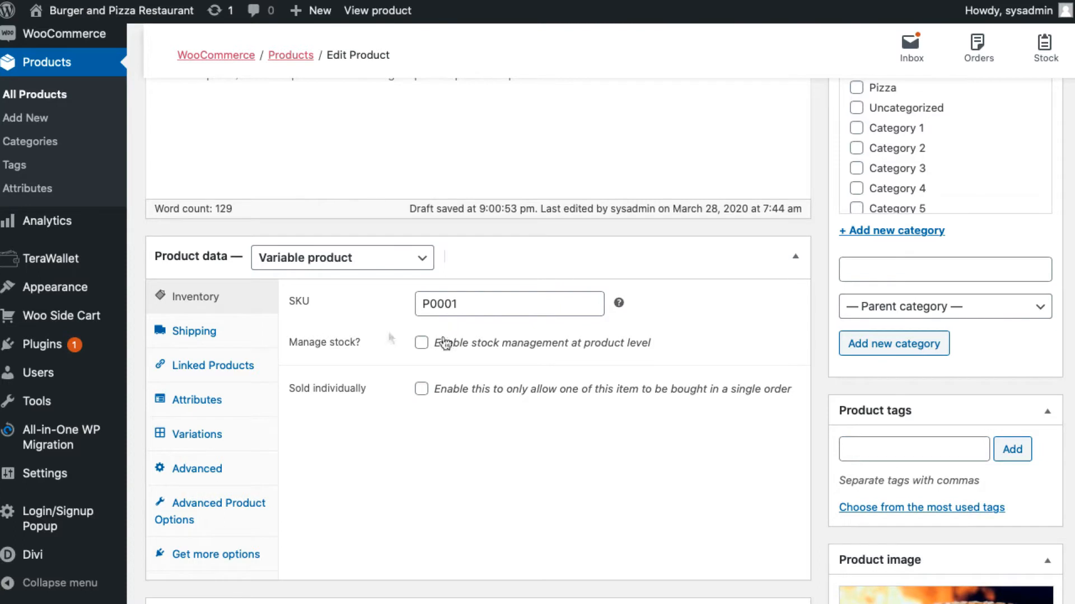
Step: Examine the product's shipping, linked products and attributes settings
{"action": "left_click", "coordinate": [207, 334]}
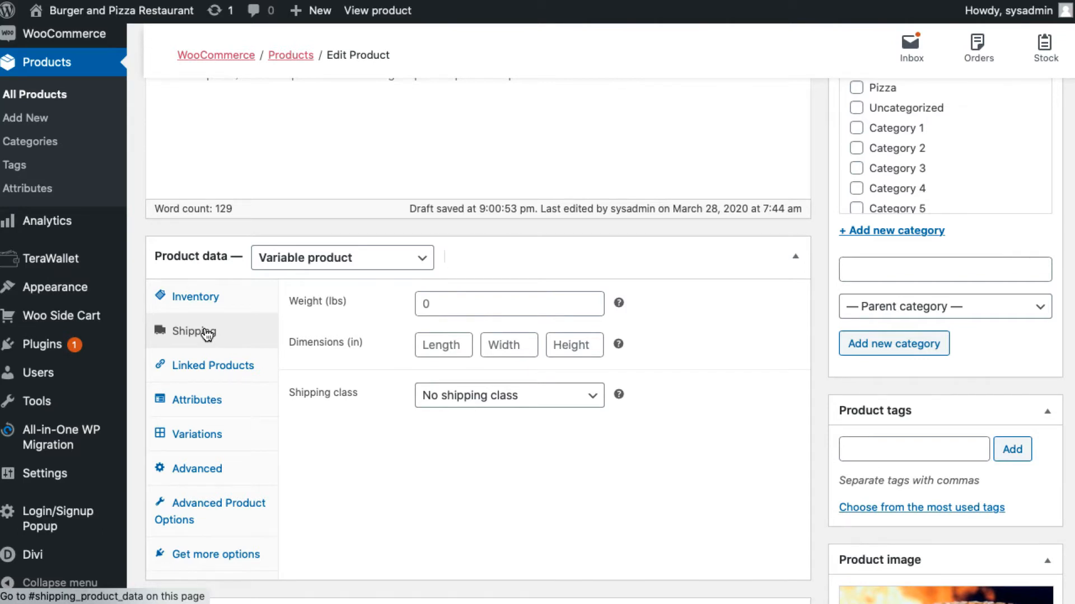
{"action": "left_click", "coordinate": [208, 365]}
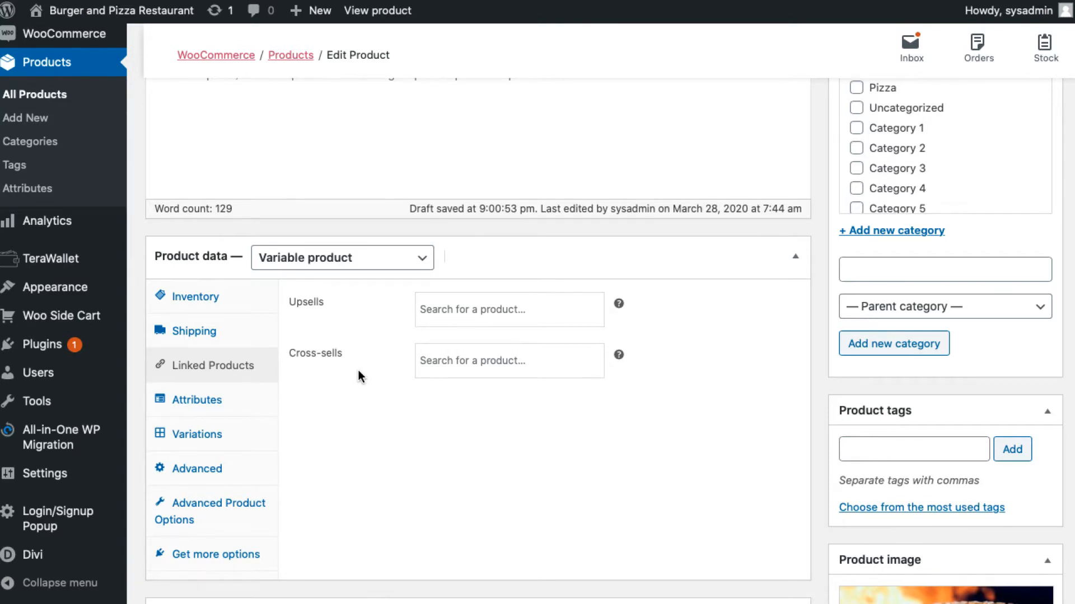
{"action": "left_click", "coordinate": [211, 401]}
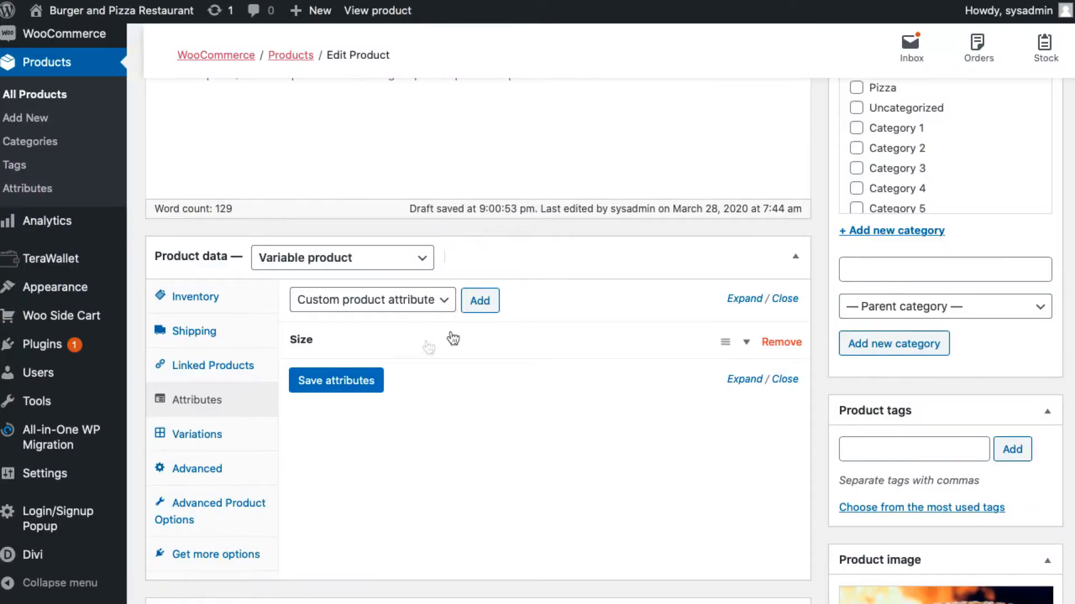
Step: Examine the existing product's Size attribute values, its size variations and its advanced product options
{"action": "left_click", "coordinate": [364, 346]}
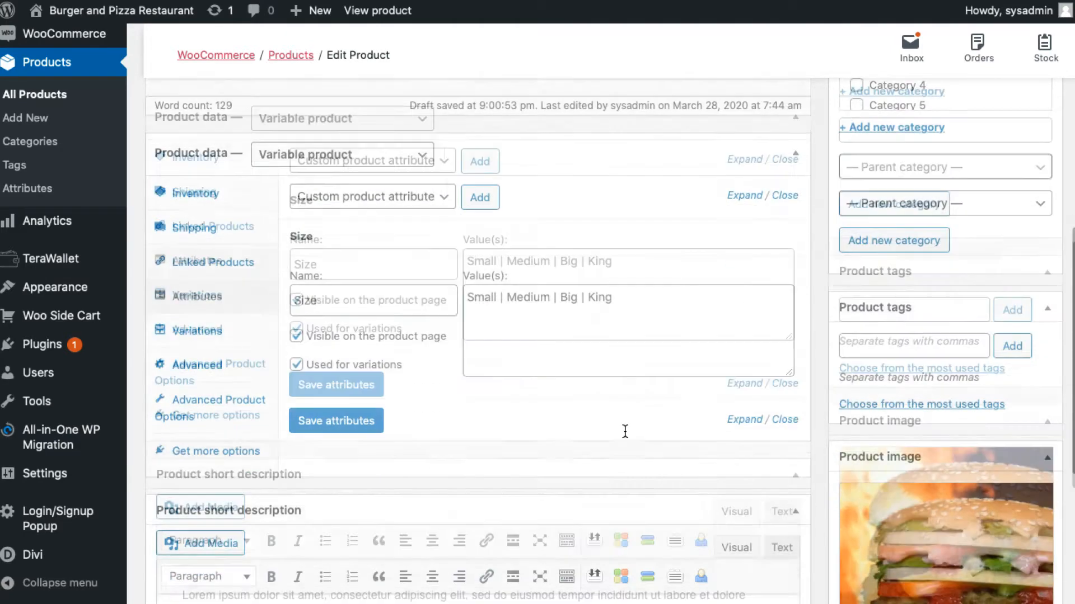
{"action": "scroll", "coordinate": [624, 434], "scroll_direction": "down", "scroll_amount": 5}
{"action": "left_click", "coordinate": [197, 276]}
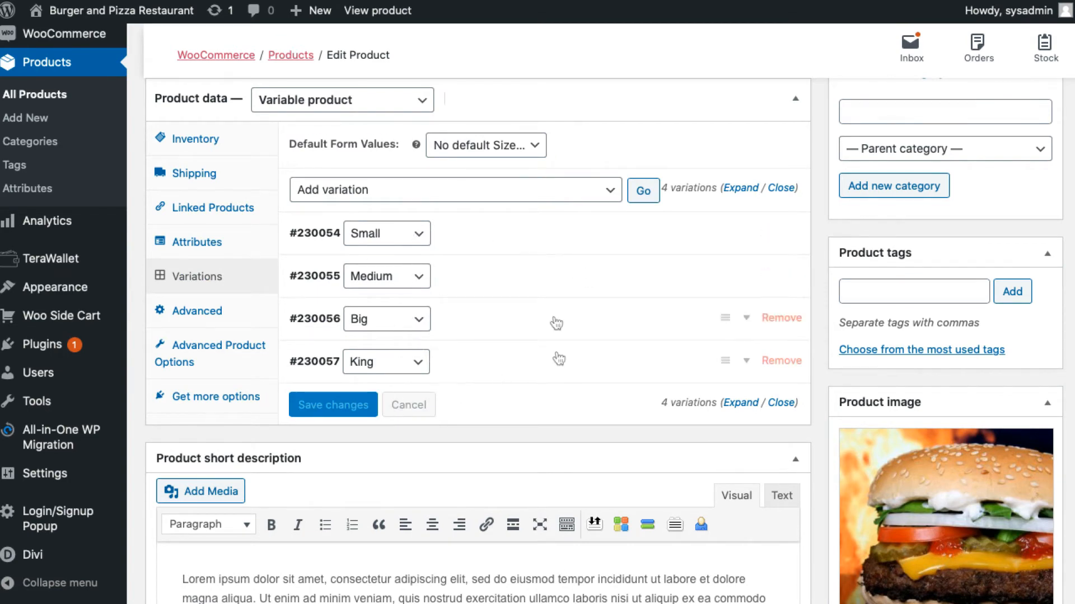
{"action": "left_click", "coordinate": [214, 357]}
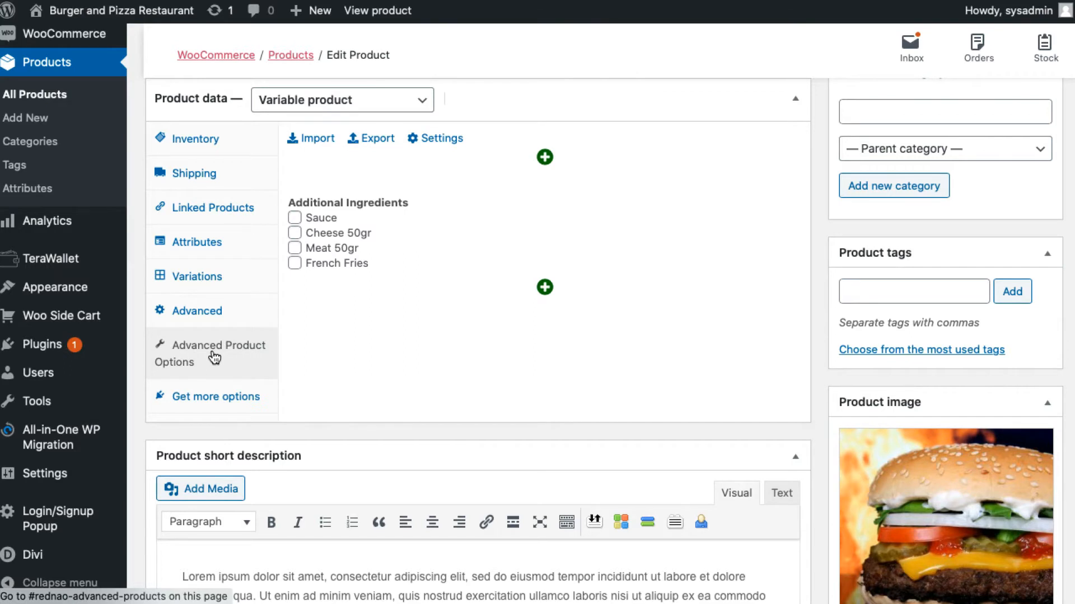
{"action": "mouse_move", "coordinate": [455, 235]}
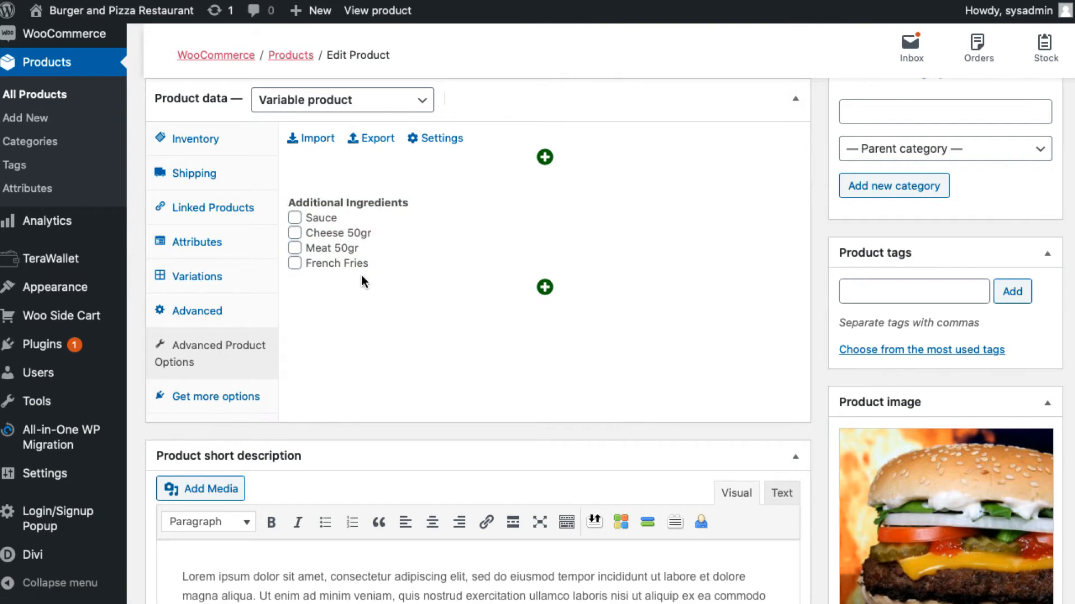
{"action": "left_click", "coordinate": [189, 279]}
{"action": "left_click", "coordinate": [209, 358]}
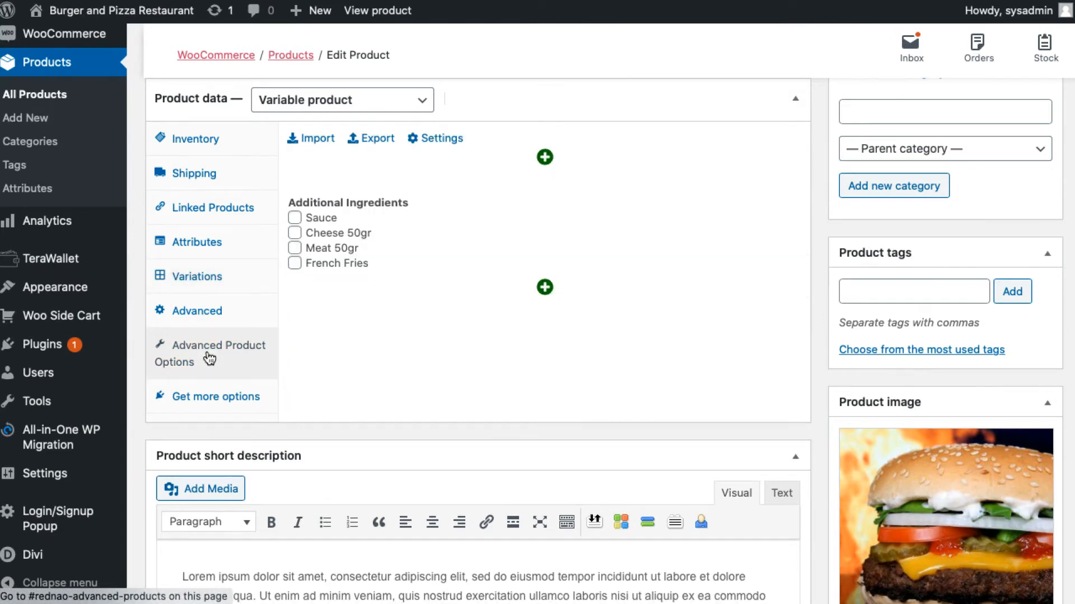
{"action": "left_click", "coordinate": [205, 279]}
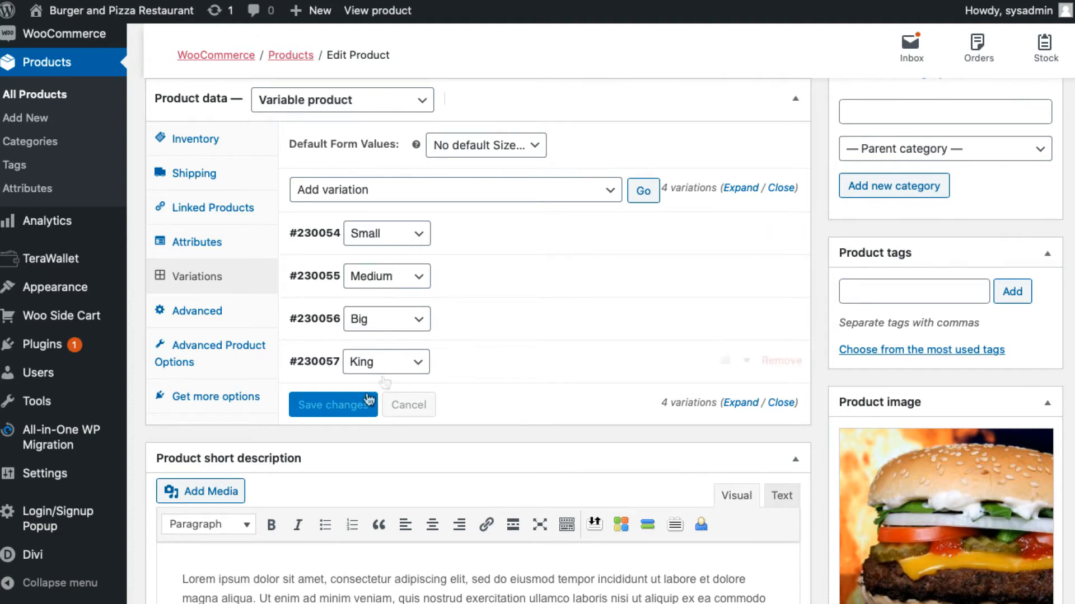
{"action": "left_click", "coordinate": [216, 359]}
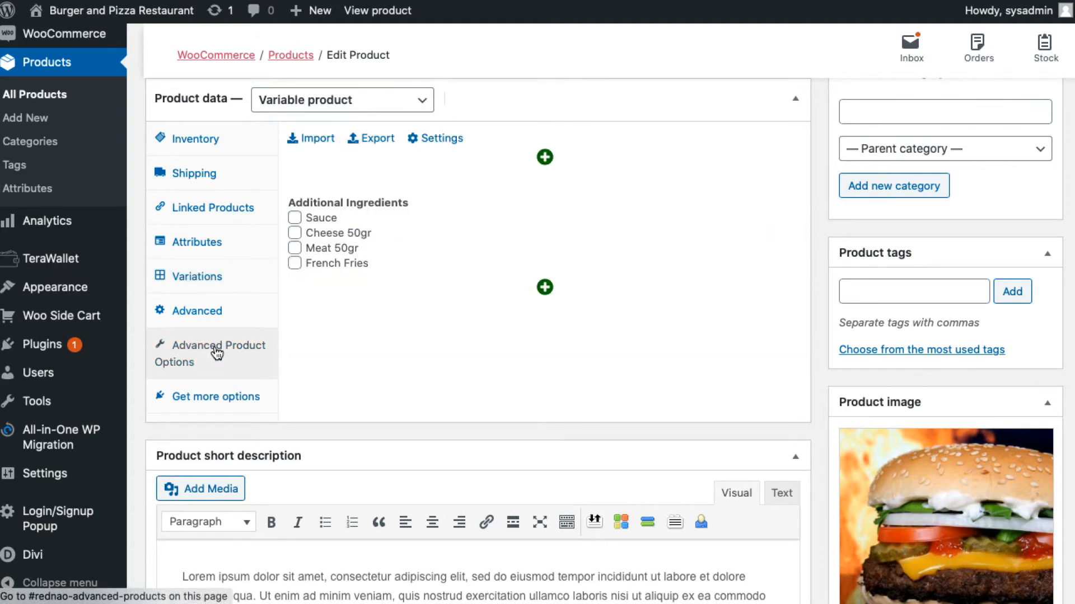
Step: Examine the general settings and option entries of the Additional Ingredients checkbox field
{"action": "left_click", "coordinate": [298, 222]}
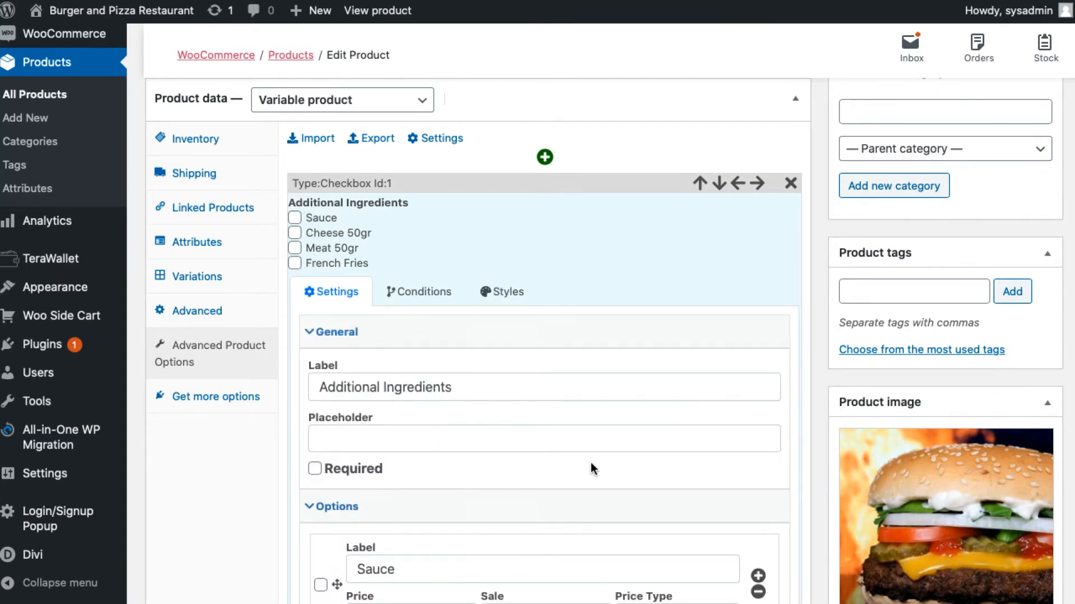
{"action": "scroll", "coordinate": [592, 469], "scroll_direction": "down", "scroll_amount": 3}
{"action": "scroll", "coordinate": [592, 468], "scroll_direction": "down", "scroll_amount": 5}
{"action": "scroll", "coordinate": [591, 463], "scroll_direction": "up", "scroll_amount": 9}
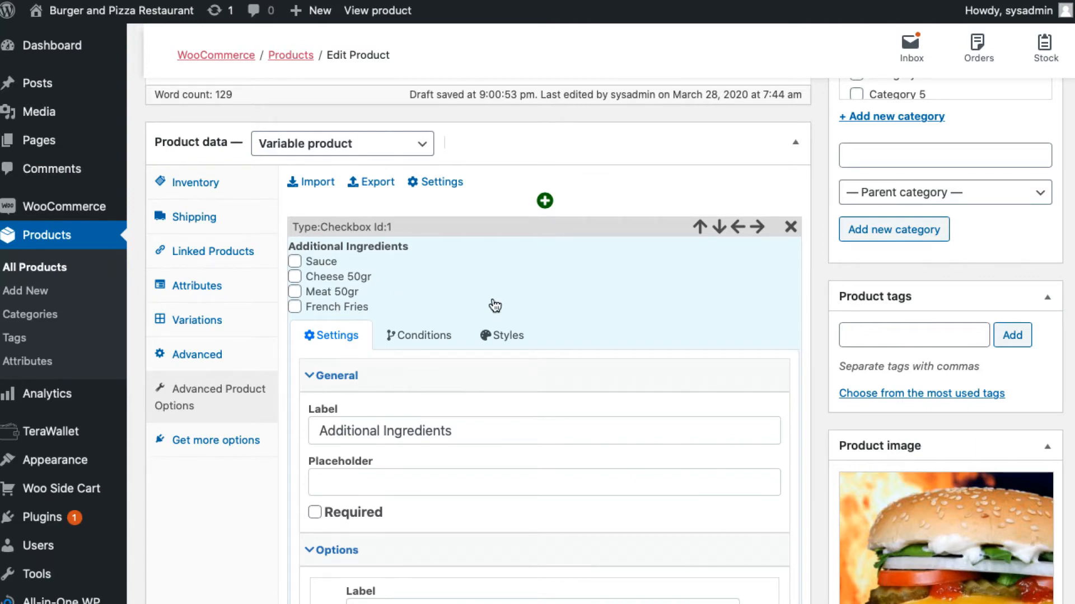
{"action": "scroll", "coordinate": [231, 491], "scroll_direction": "up", "scroll_amount": 2}
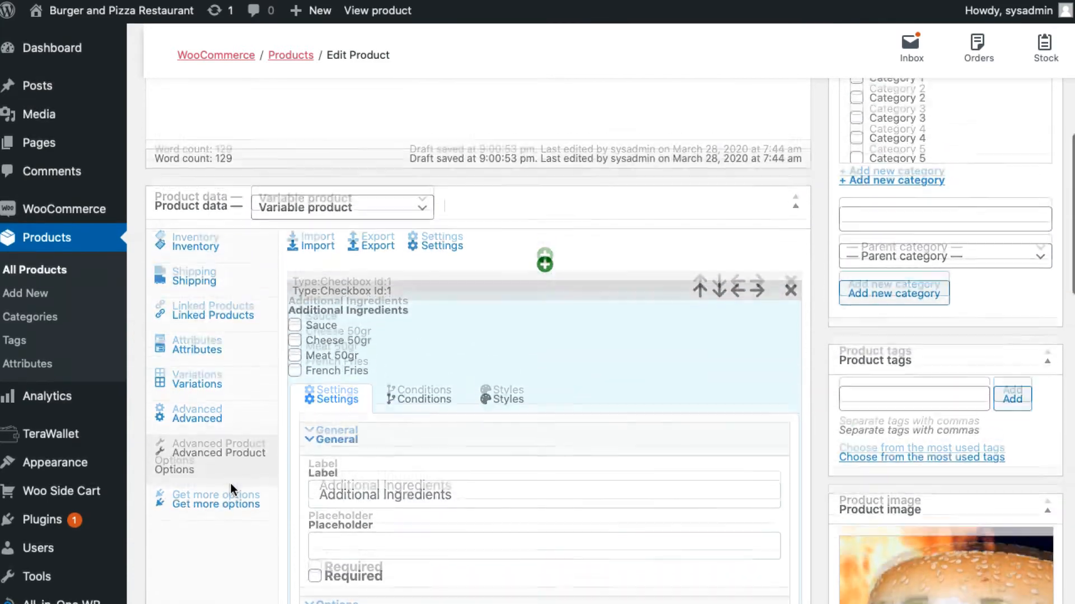
Step: Start a new product named Bacon Cheeseburger with the placeholder description "asdfasdfsadfasdfds"
{"action": "left_click", "coordinate": [37, 291]}
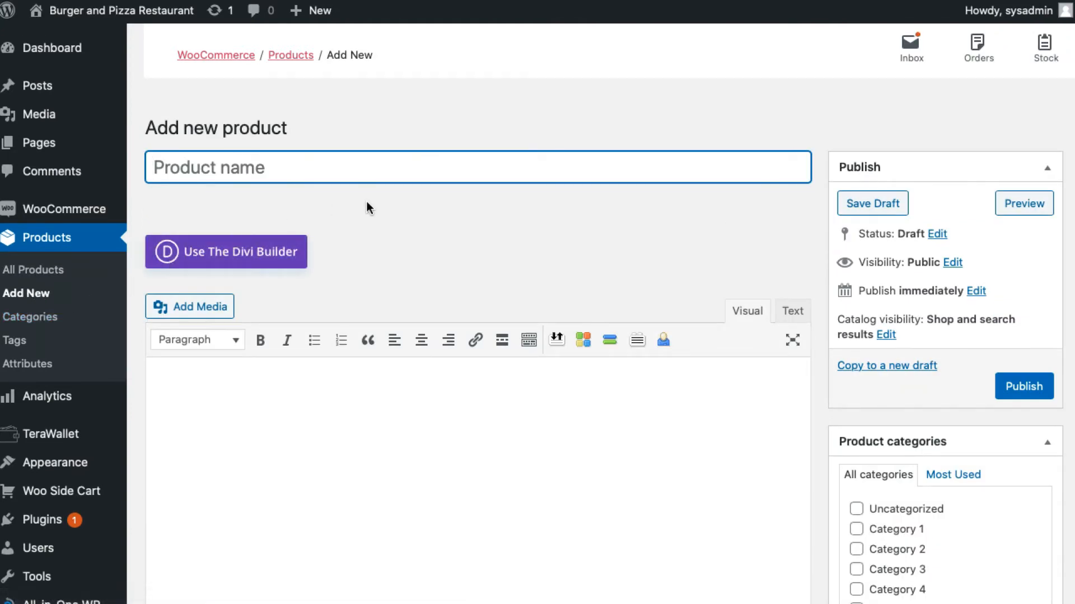
{"action": "type", "text": "Bacon Chee"}
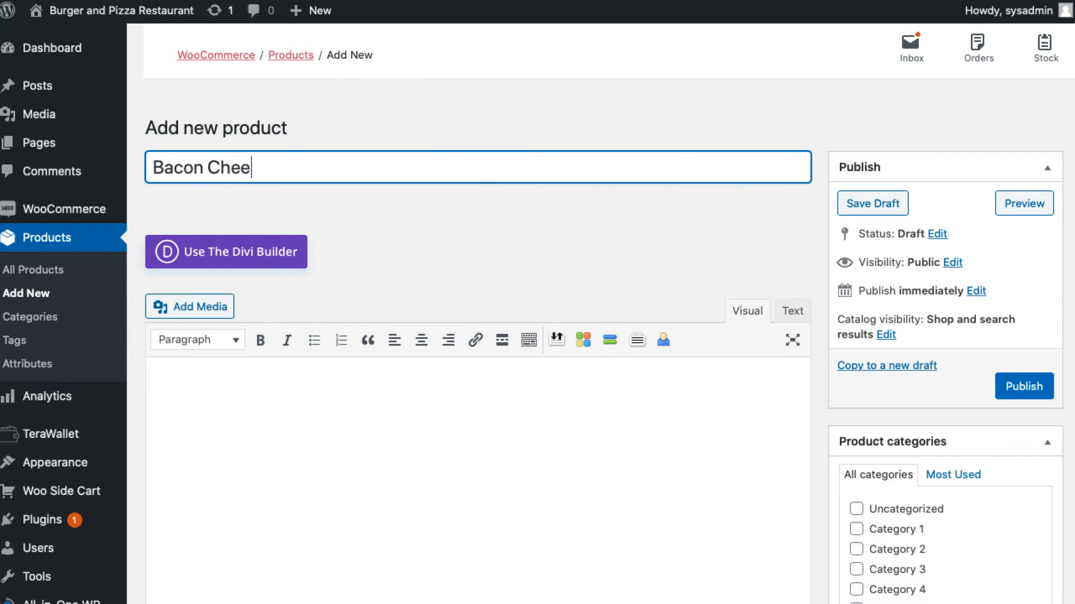
{"action": "type", "text": "seburger"}
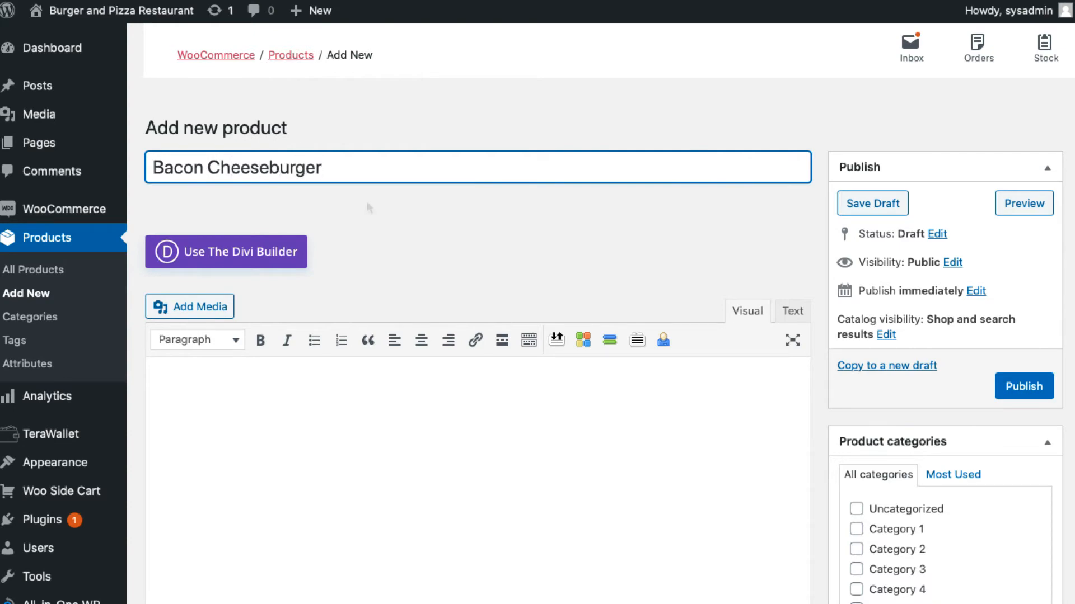
{"action": "left_click", "coordinate": [389, 411]}
{"action": "type", "text": "asdfasdfsadfasdfds"}
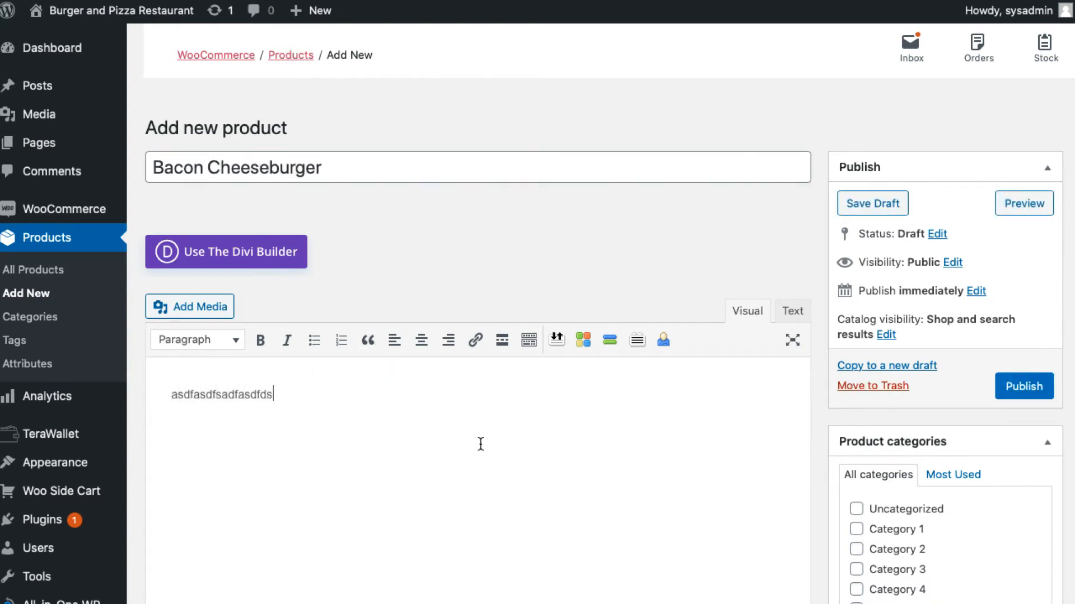
Step: Assign the new product to the Hamburgers category and set its product type to Variable product
{"action": "scroll", "coordinate": [480, 444], "scroll_direction": "down", "scroll_amount": 5}
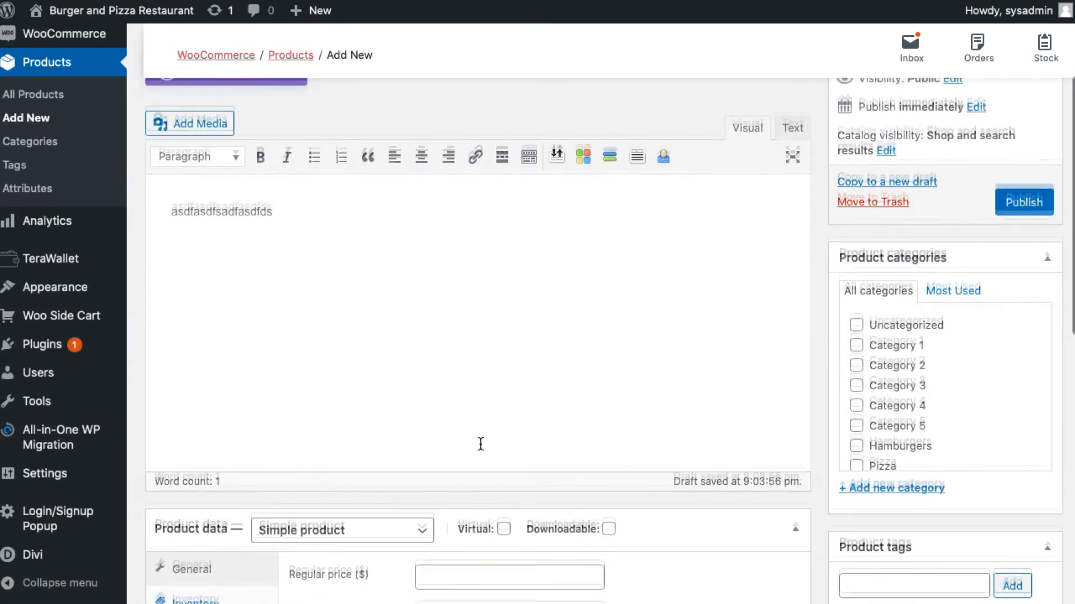
{"action": "left_click", "coordinate": [857, 439]}
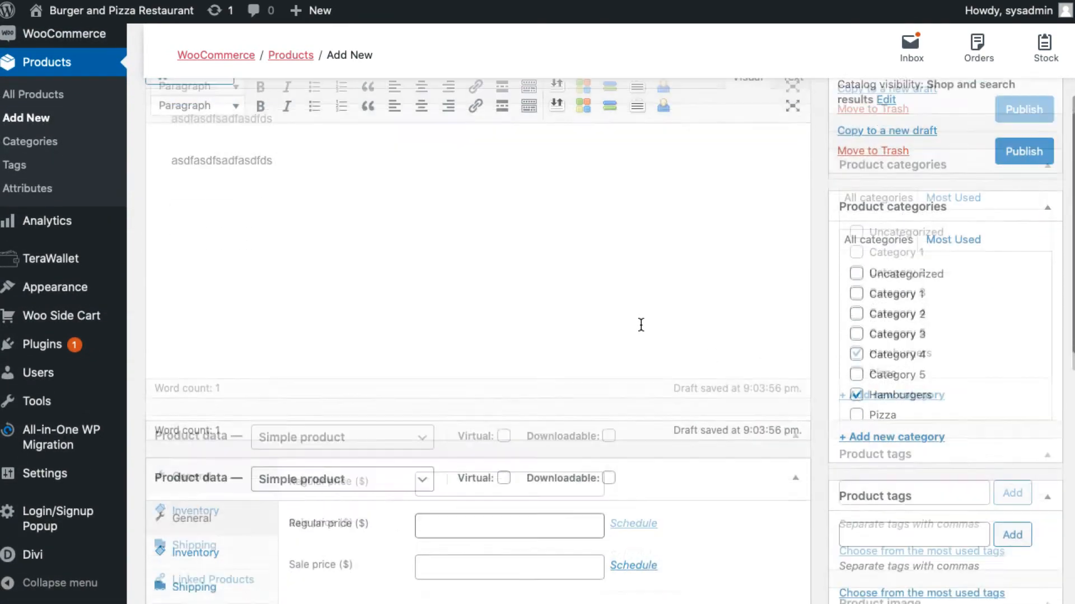
{"action": "scroll", "coordinate": [638, 331], "scroll_direction": "down", "scroll_amount": 5}
{"action": "left_click", "coordinate": [424, 279]}
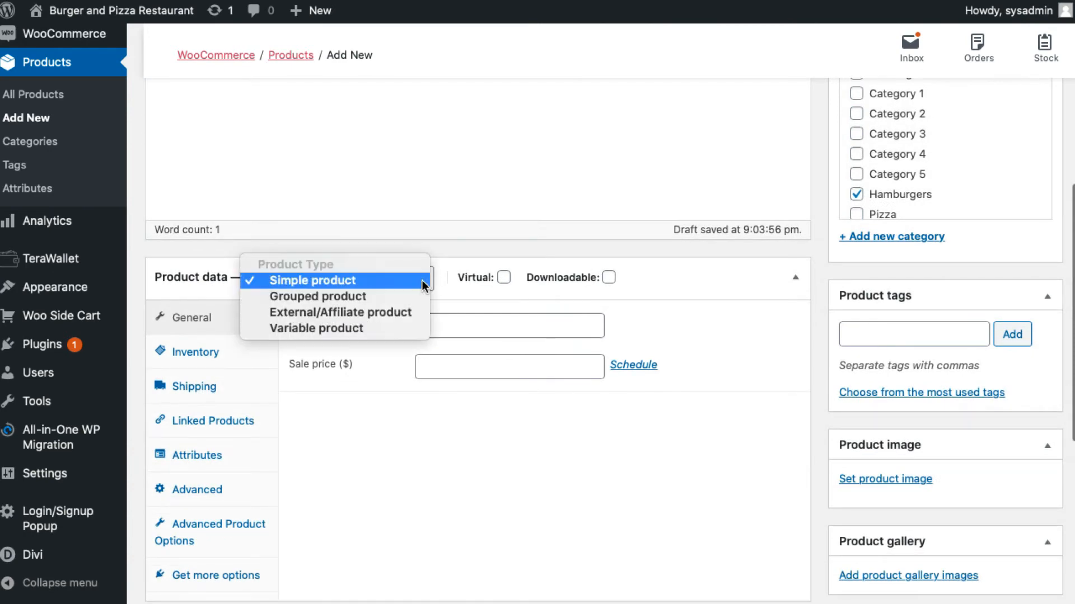
{"action": "left_click", "coordinate": [321, 330]}
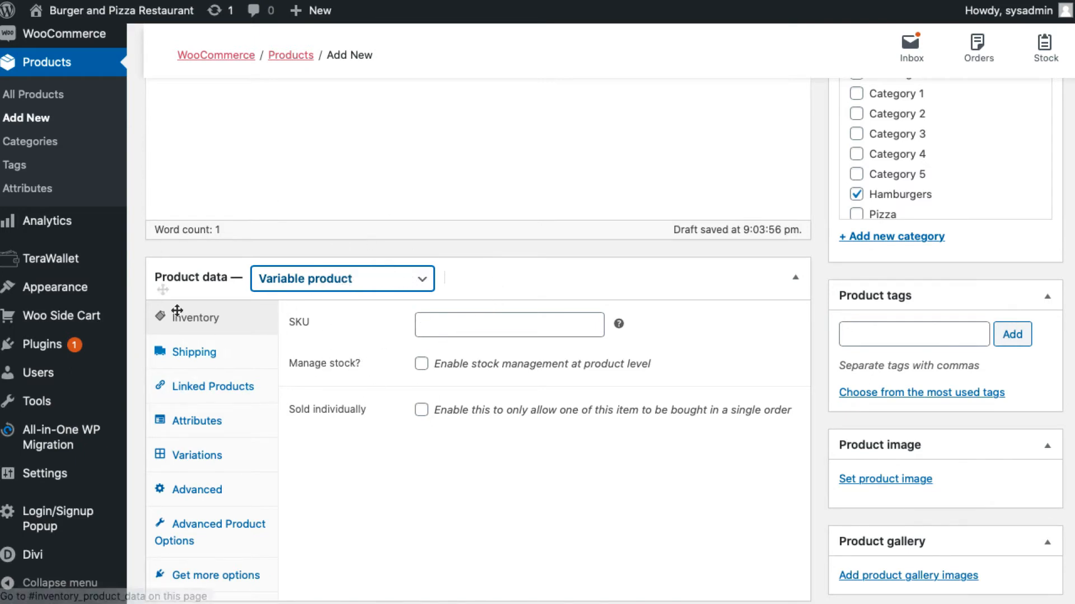
Step: Set the product's SKU to DEMO0001 and review its shipping and linked products settings
{"action": "left_click", "coordinate": [443, 327]}
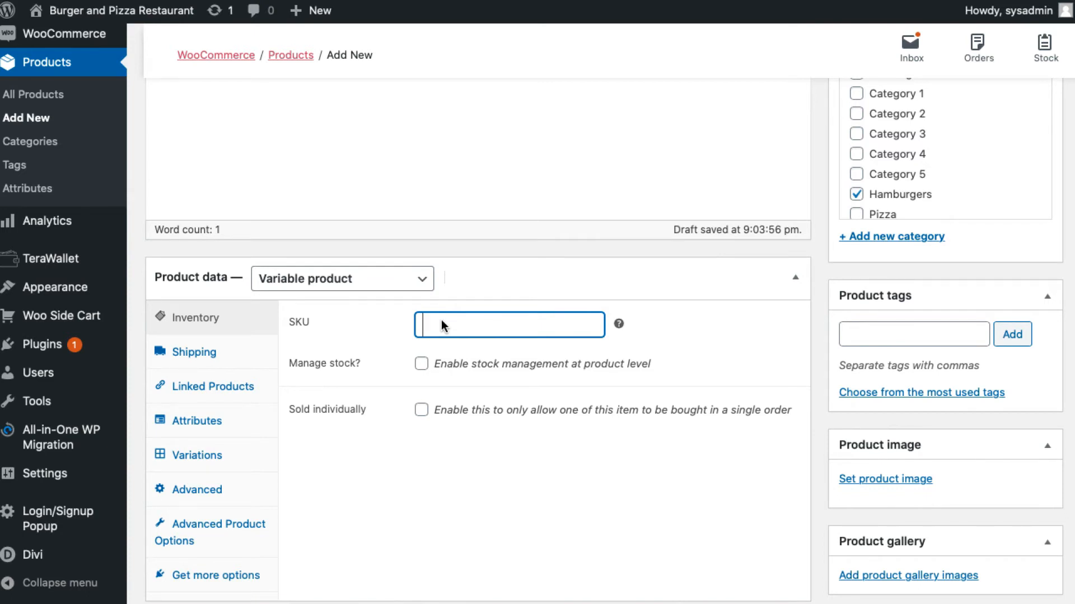
{"action": "type", "text": "DEMO0001"}
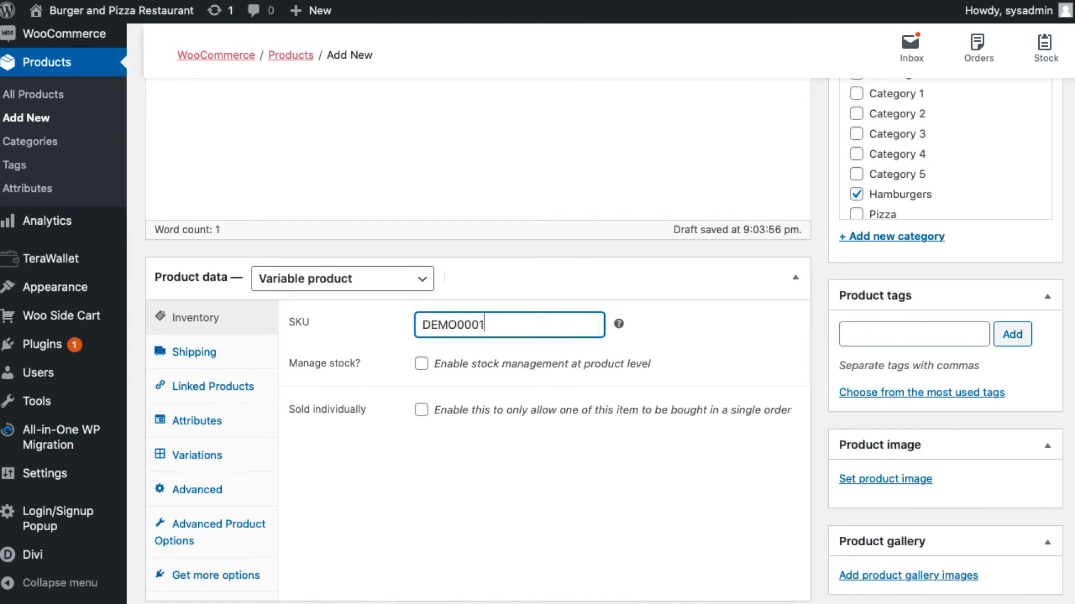
{"action": "right_click", "coordinate": [487, 332]}
{"action": "left_click", "coordinate": [420, 329]}
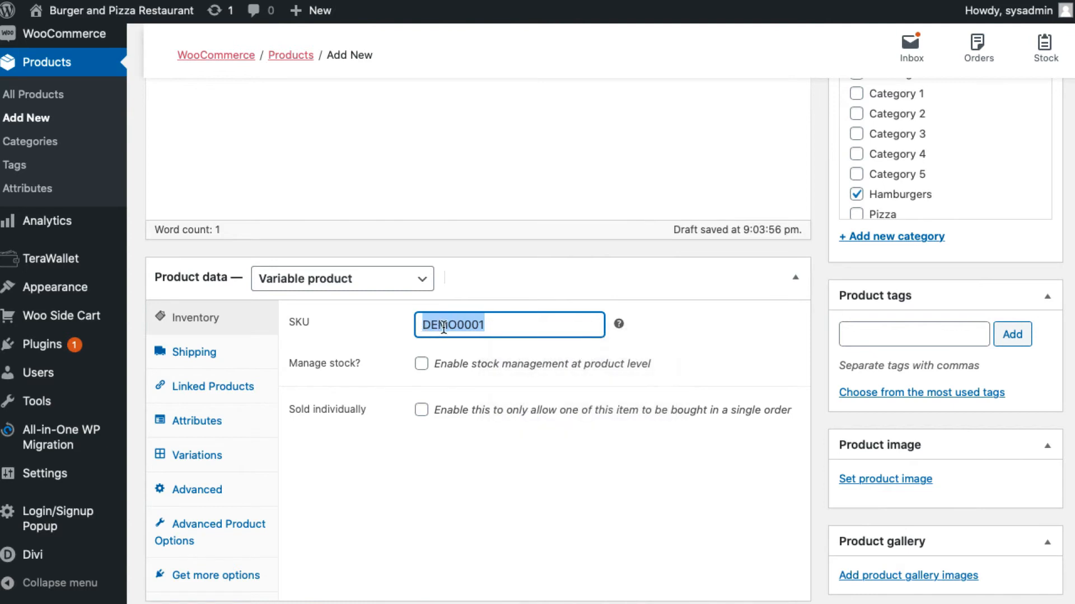
{"action": "left_click", "coordinate": [389, 435]}
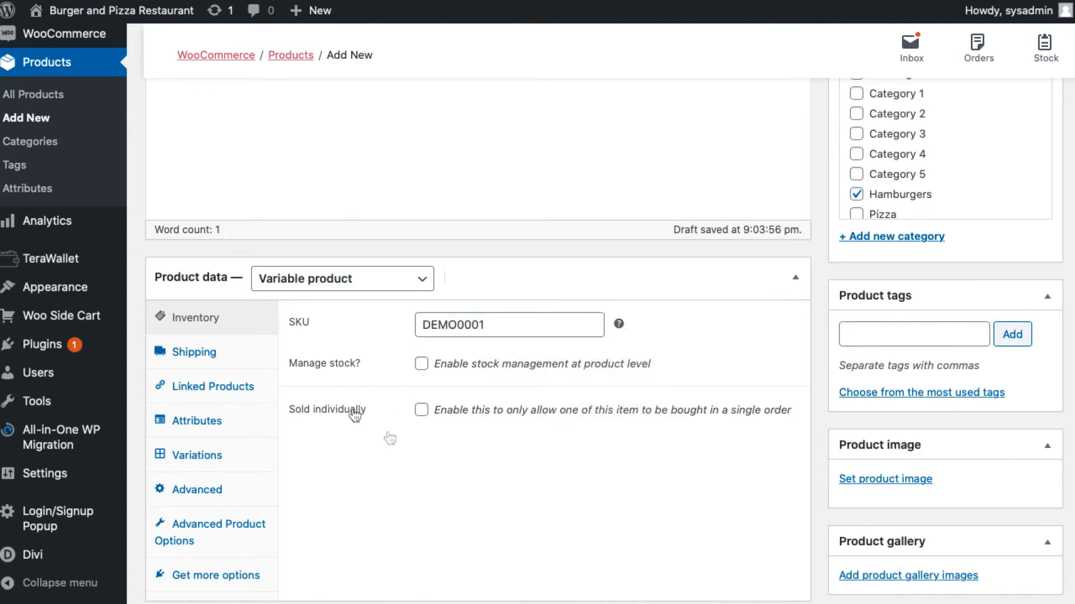
{"action": "left_click", "coordinate": [195, 356]}
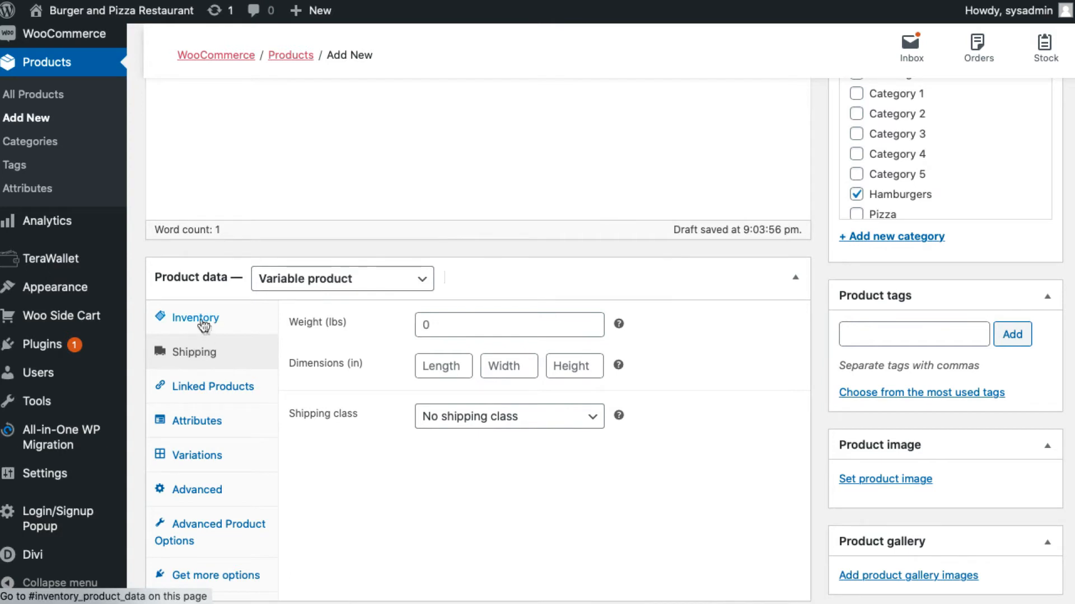
{"action": "left_click", "coordinate": [197, 390]}
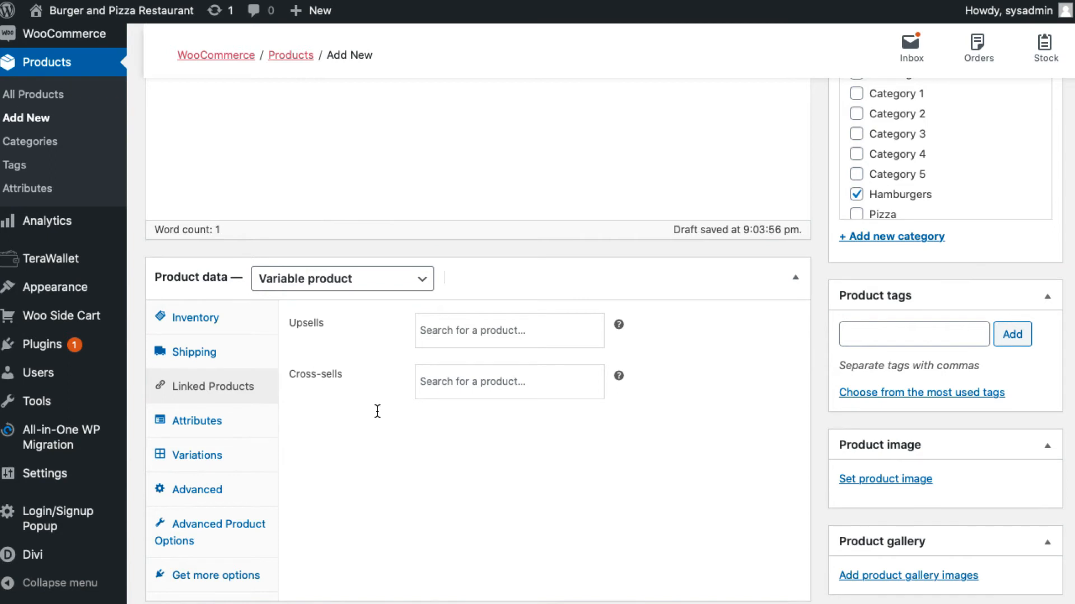
Step: Add a custom product attribute to the Bacon Cheeseburger and name it Size
{"action": "left_click", "coordinate": [216, 424]}
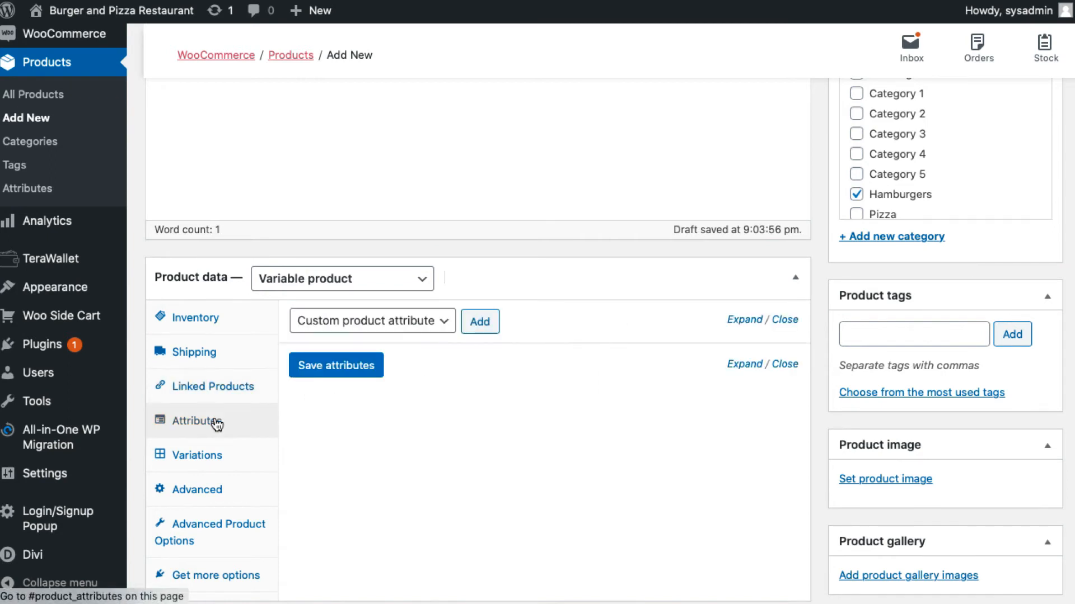
{"action": "left_click", "coordinate": [441, 321]}
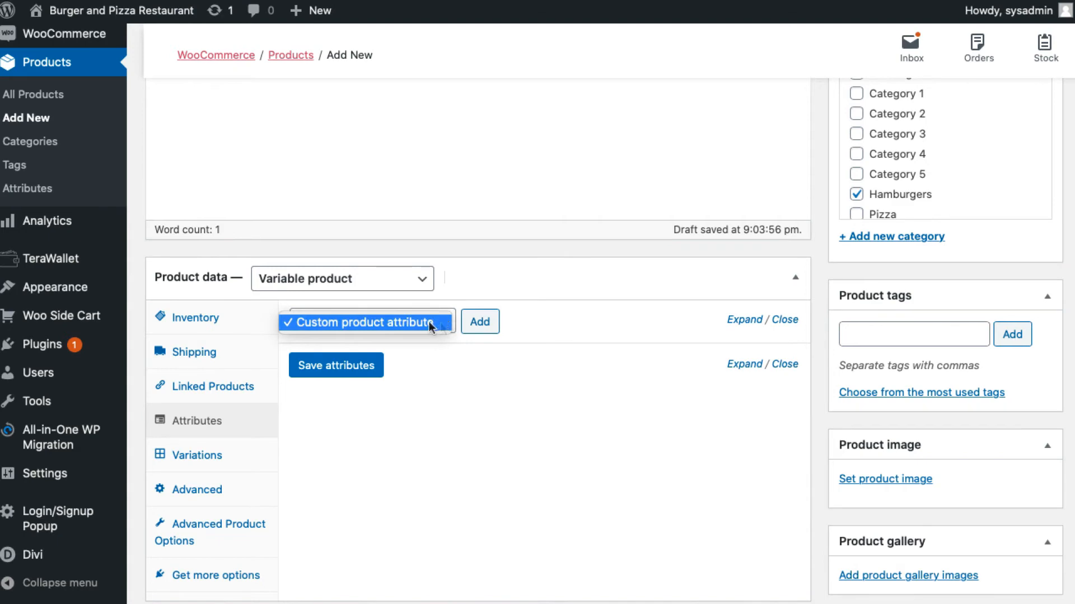
{"action": "left_click", "coordinate": [480, 324]}
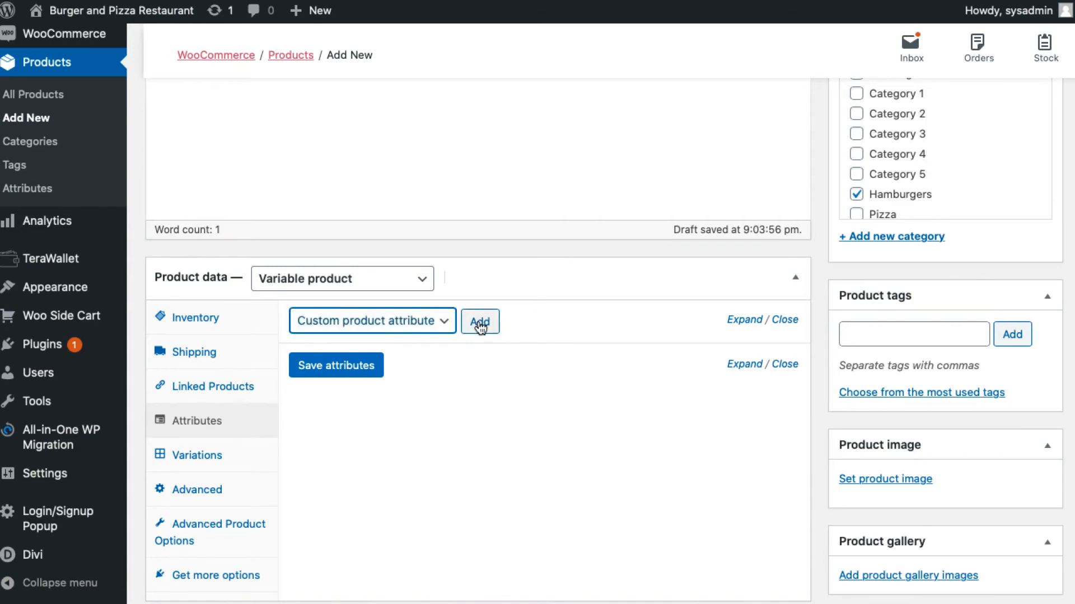
{"action": "left_click", "coordinate": [480, 326]}
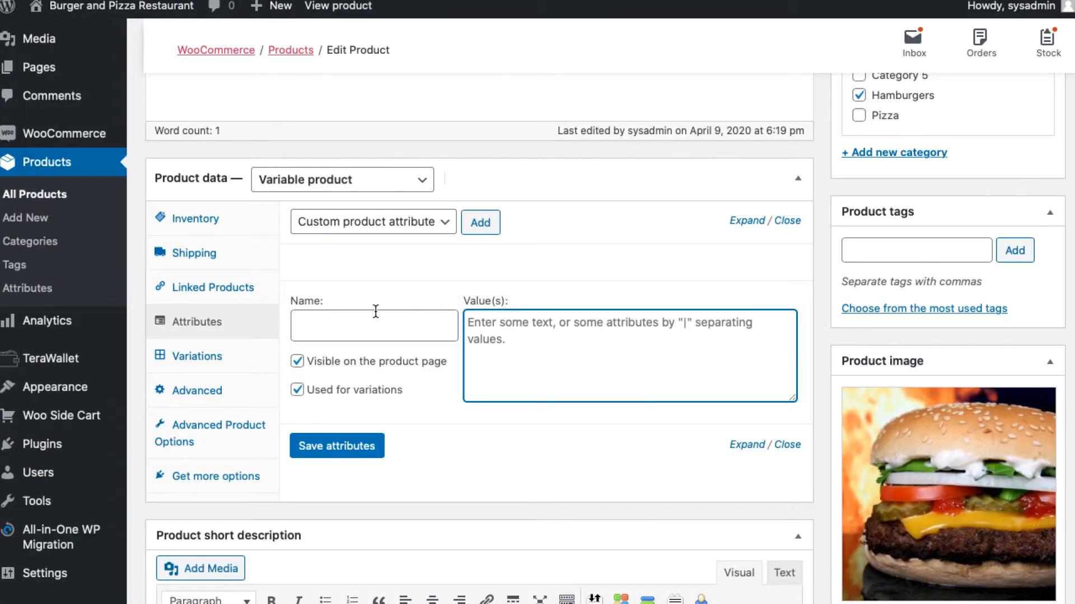
{"action": "left_click", "coordinate": [376, 324]}
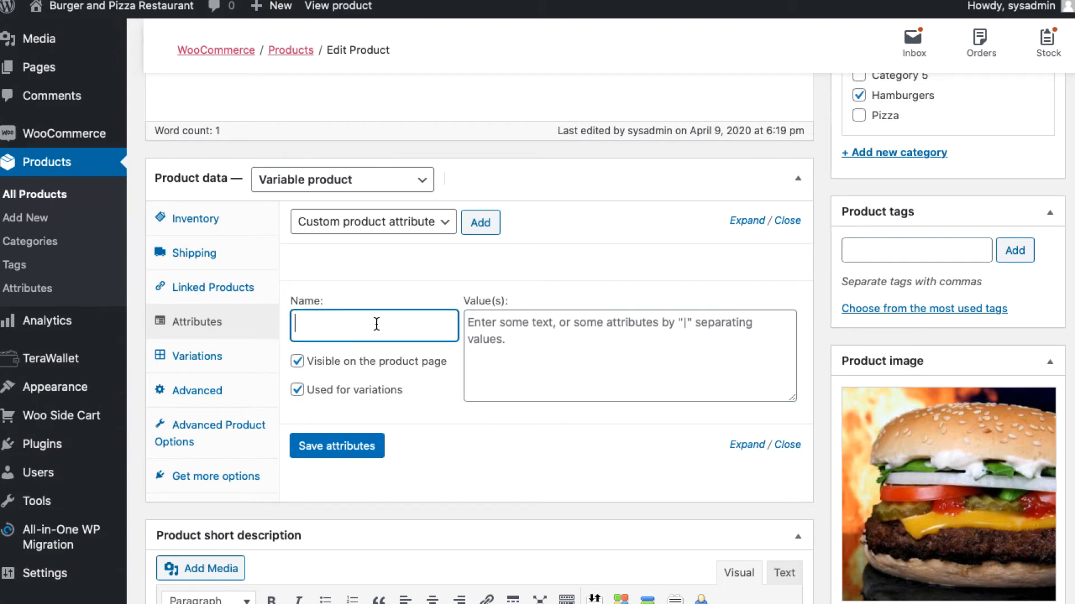
{"action": "type", "text": "Size"}
{"action": "type", "text": "Burger"}
{"action": "key", "text": "BackSpace"}
{"action": "key", "text": "BackSpace"}
{"action": "key", "text": "BackSpace"}
{"action": "key", "text": "BackSpace"}
{"action": "key", "text": "BackSpace"}
{"action": "key", "text": "BackSpace"}
{"action": "key", "text": "BackSpace"}
{"action": "type", "text": "Burgert"}
{"action": "key", "text": "BackSpace"}
{"action": "type", "text": "_"}
{"action": "key", "text": "BackSpace"}
{"action": "key", "text": "BackSpace"}
{"action": "key", "text": "BackSpace"}
{"action": "key", "text": "BackSpace"}
{"action": "key", "text": "BackSpace"}
{"action": "key", "text": "BackSpace"}
{"action": "key", "text": "BackSpace"}
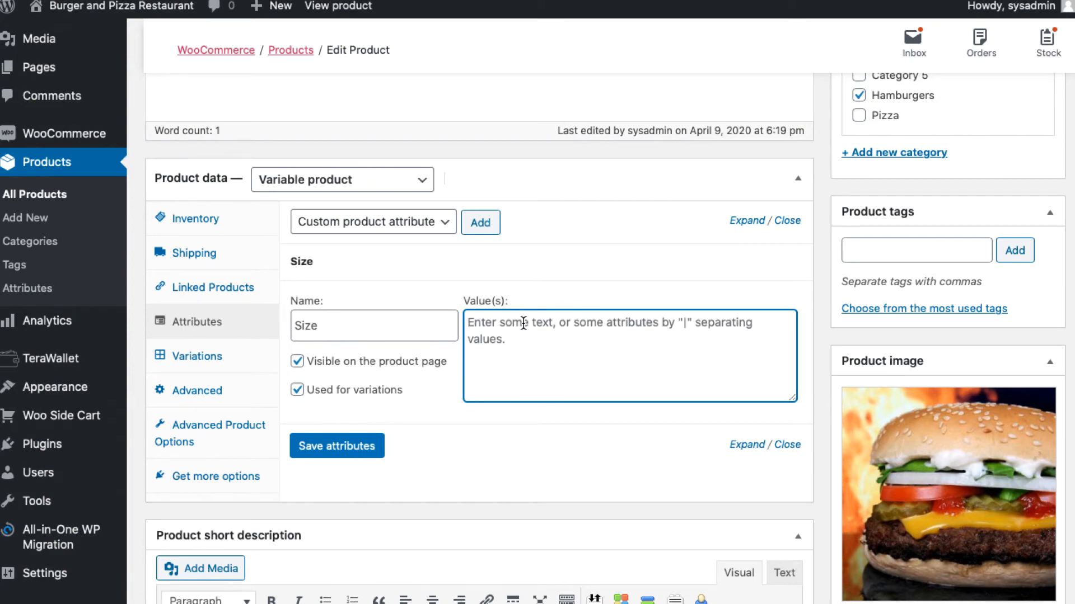
Step: Enter the Size attribute values "small | medium | large" and save the attributes
{"action": "type", "text": "small"}
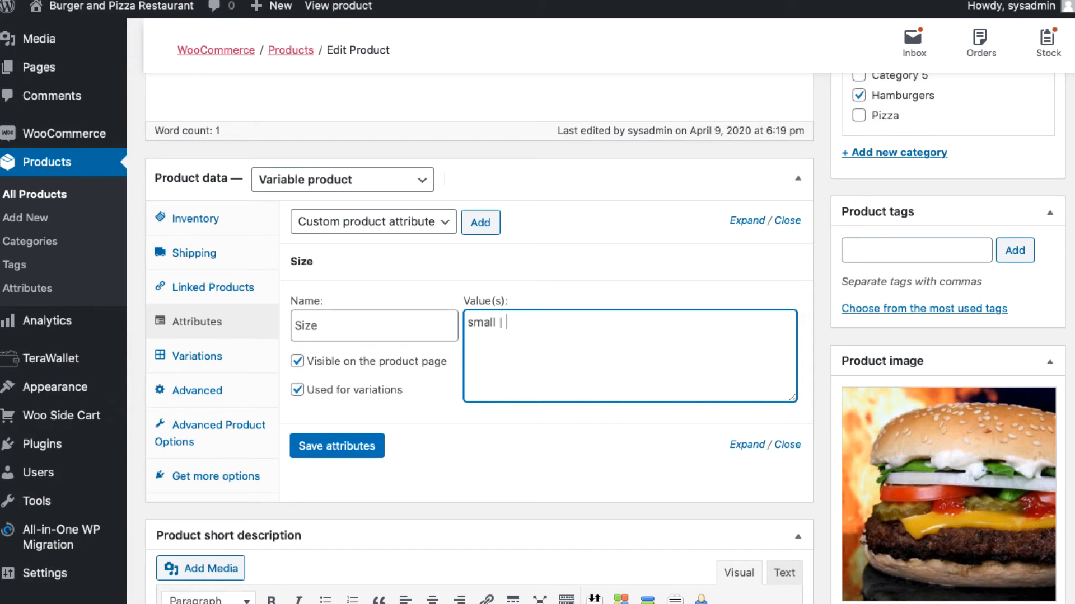
{"action": "type", "text": " | medium | large"}
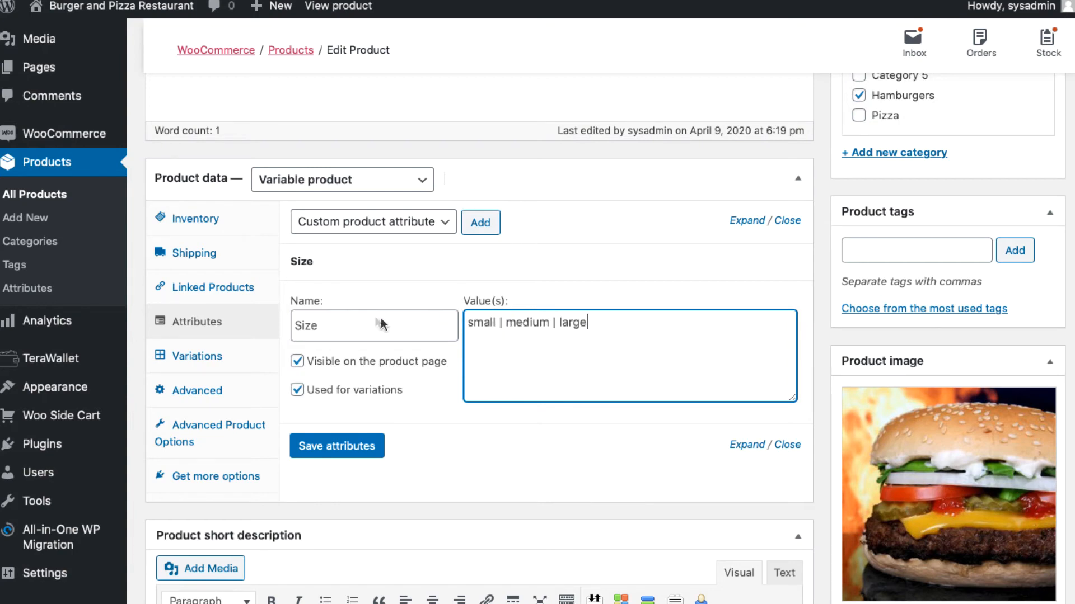
{"action": "left_click", "coordinate": [353, 446]}
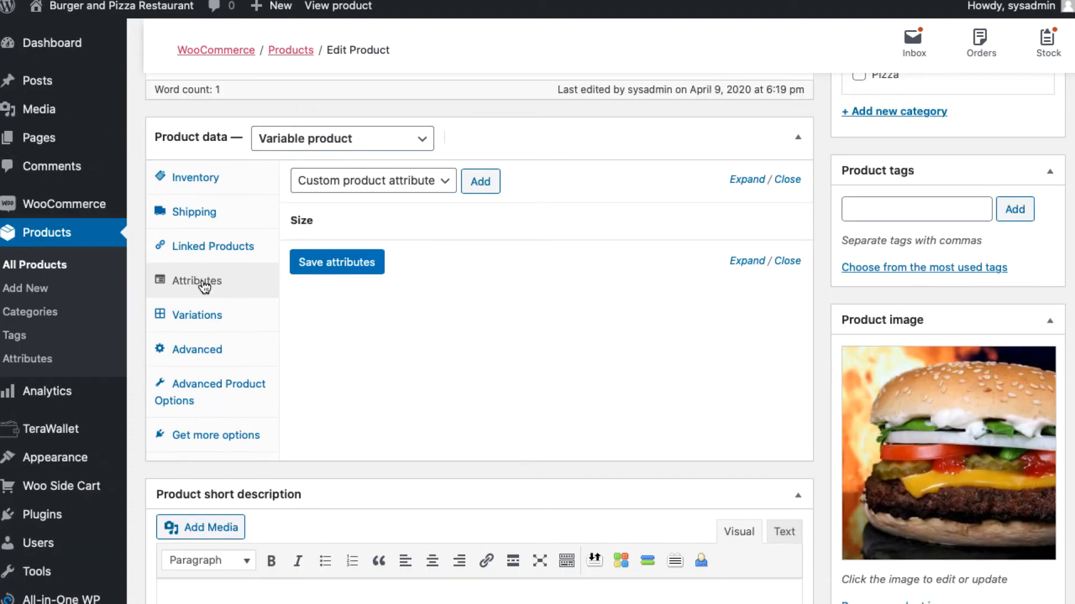
Step: Add a variation to the Bacon Cheeseburger product
{"action": "left_click", "coordinate": [207, 318]}
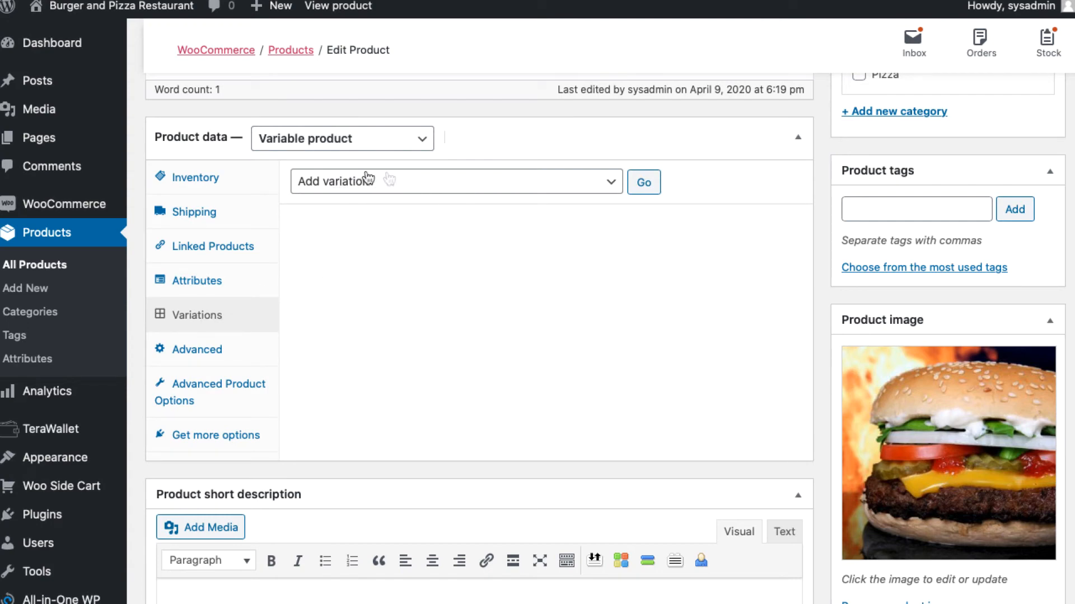
{"action": "left_click", "coordinate": [643, 184]}
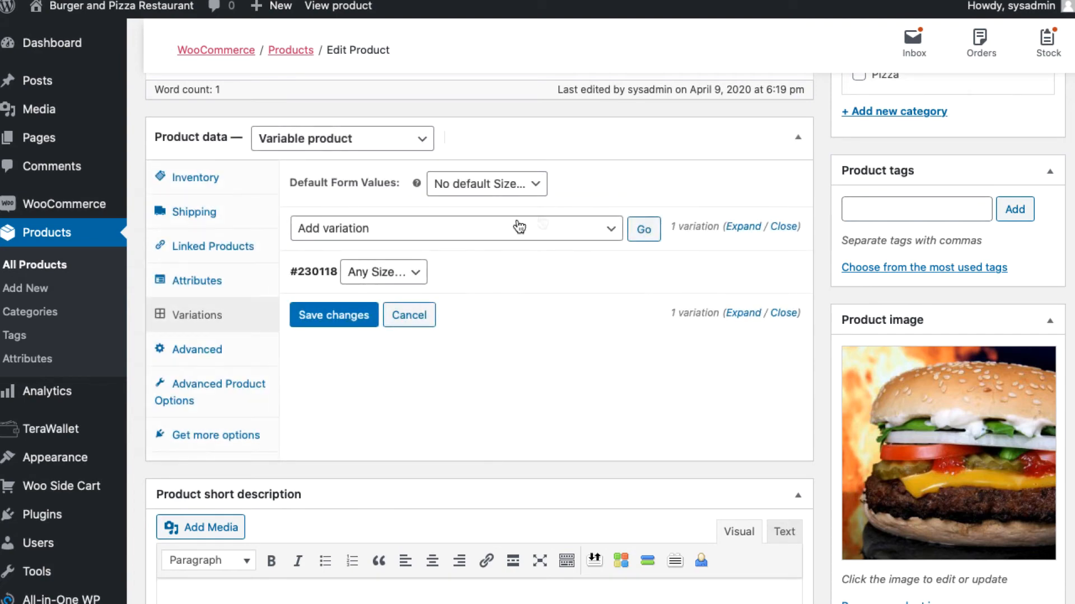
Step: Set the existing variation's size to small and add a second variation with the size medium
{"action": "left_click", "coordinate": [417, 273]}
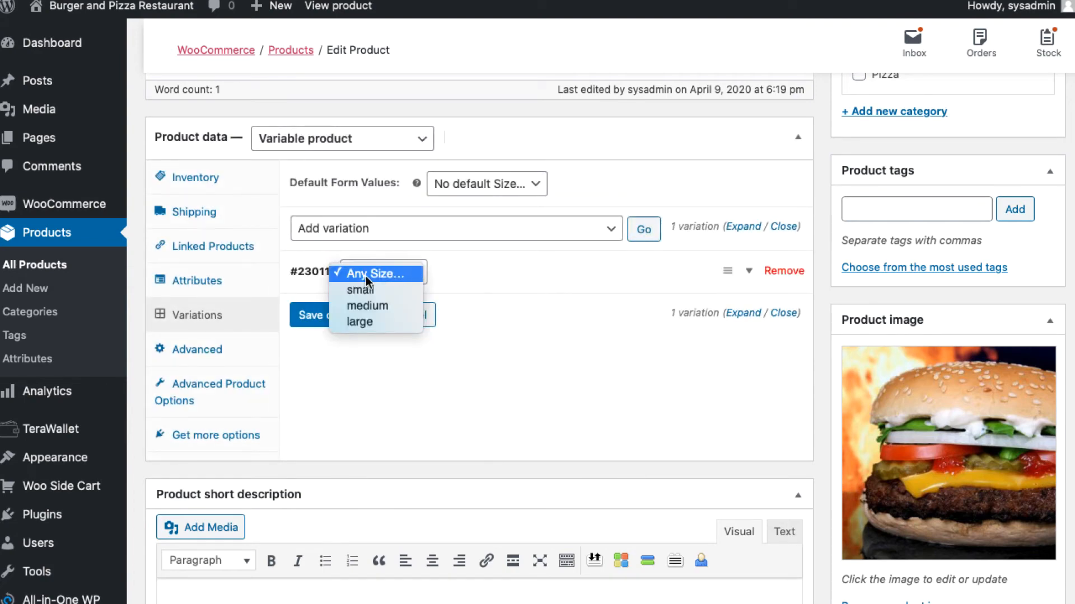
{"action": "left_click", "coordinate": [371, 291]}
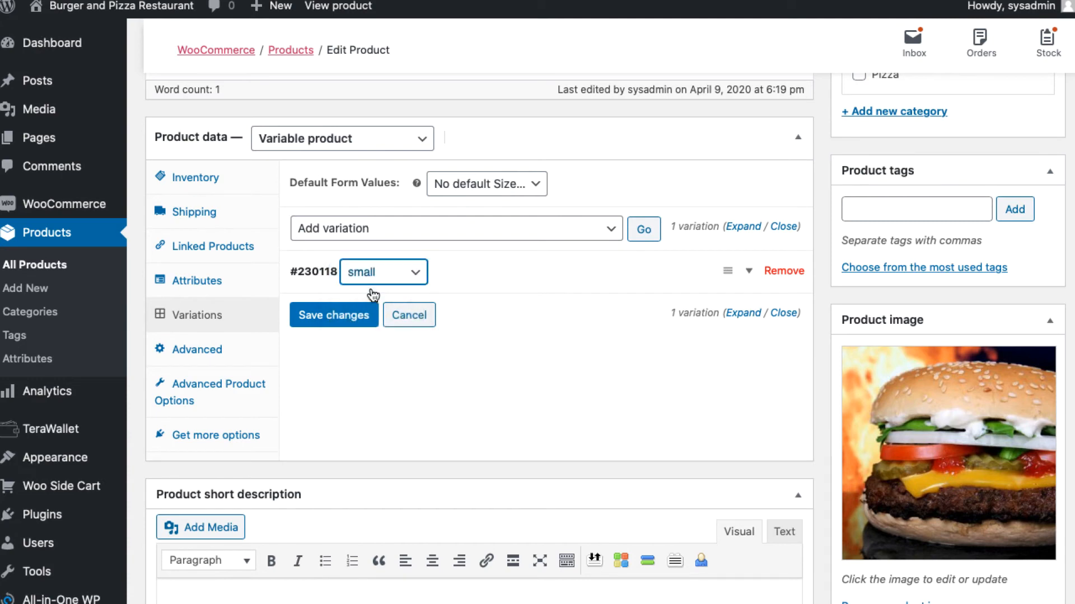
{"action": "left_click", "coordinate": [644, 231]}
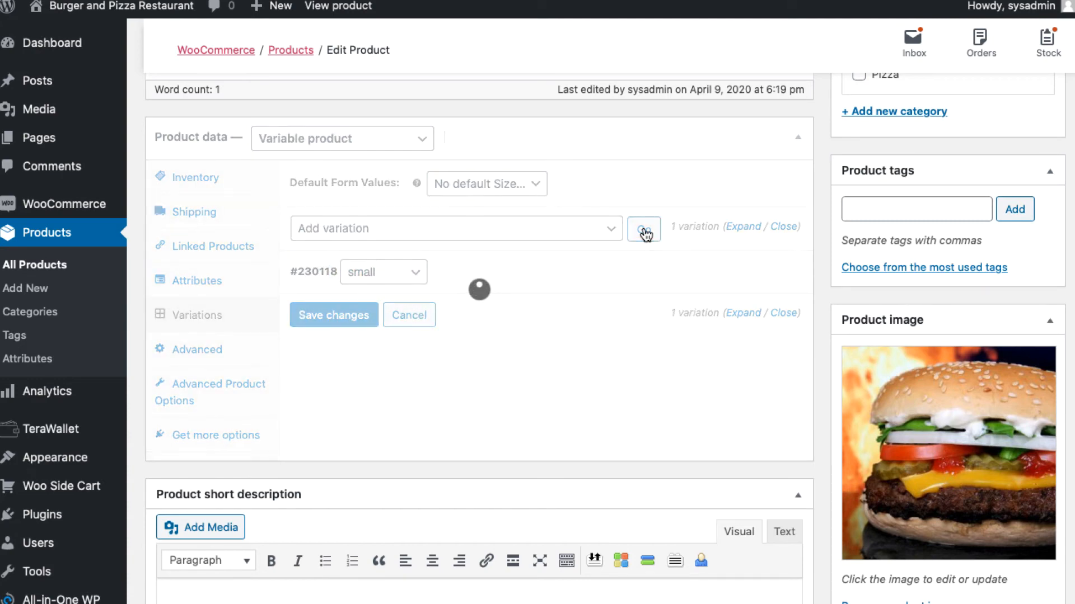
{"action": "left_click", "coordinate": [419, 275]}
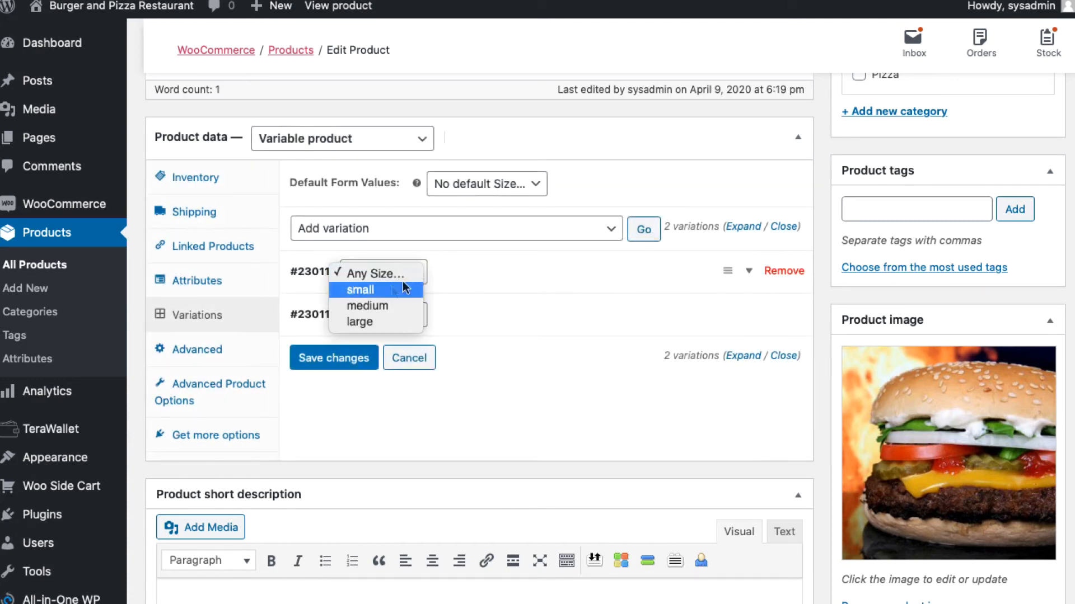
{"action": "left_click", "coordinate": [372, 305]}
Step: Add a third variation with the size large and save the variation changes
{"action": "left_click", "coordinate": [644, 229]}
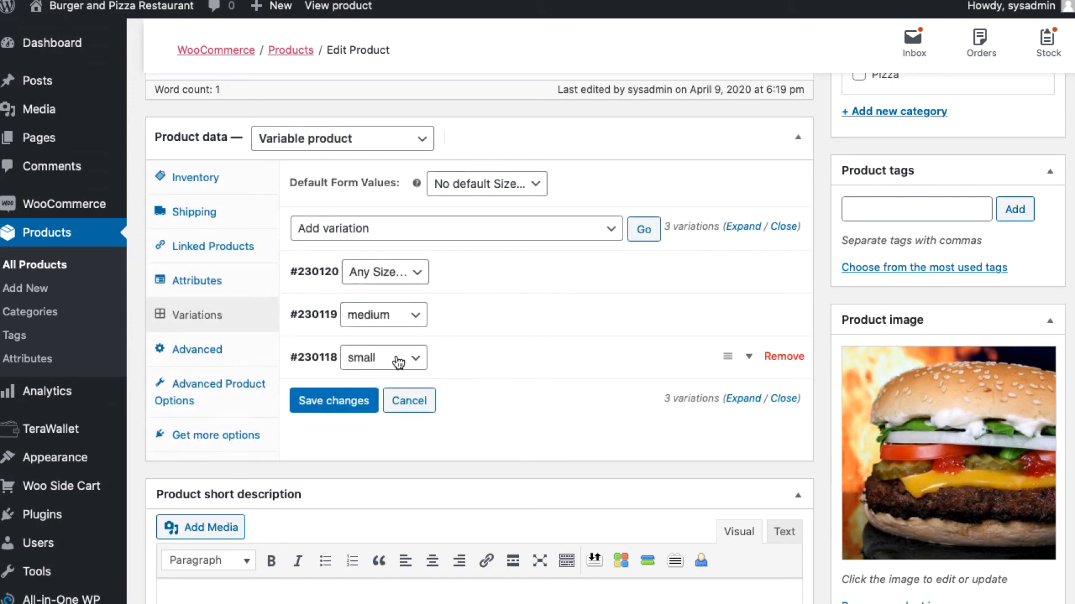
{"action": "left_click", "coordinate": [414, 274]}
{"action": "left_click", "coordinate": [379, 321]}
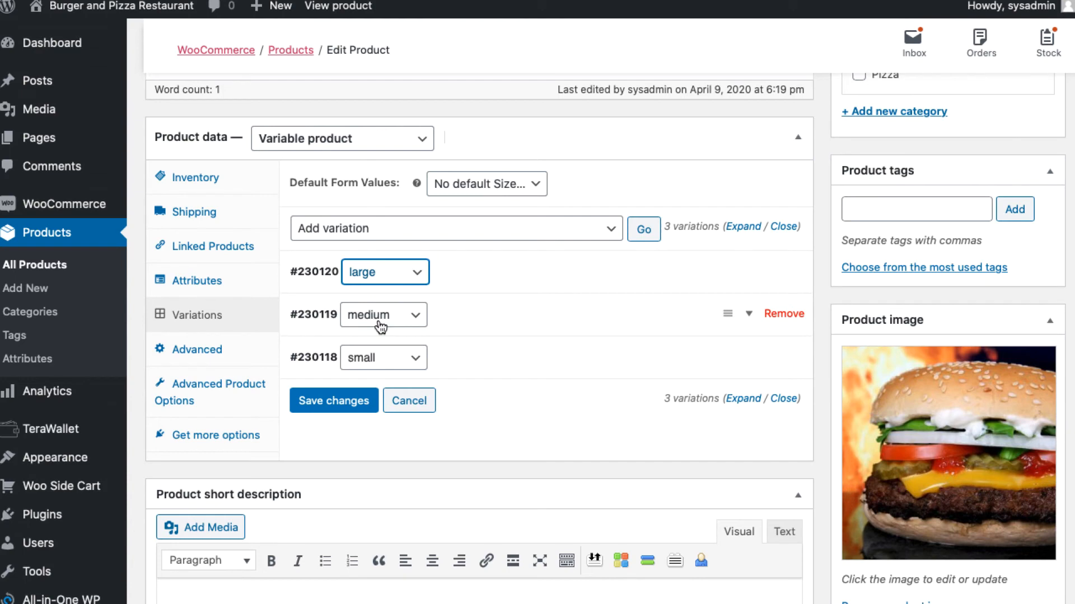
{"action": "left_click", "coordinate": [344, 403]}
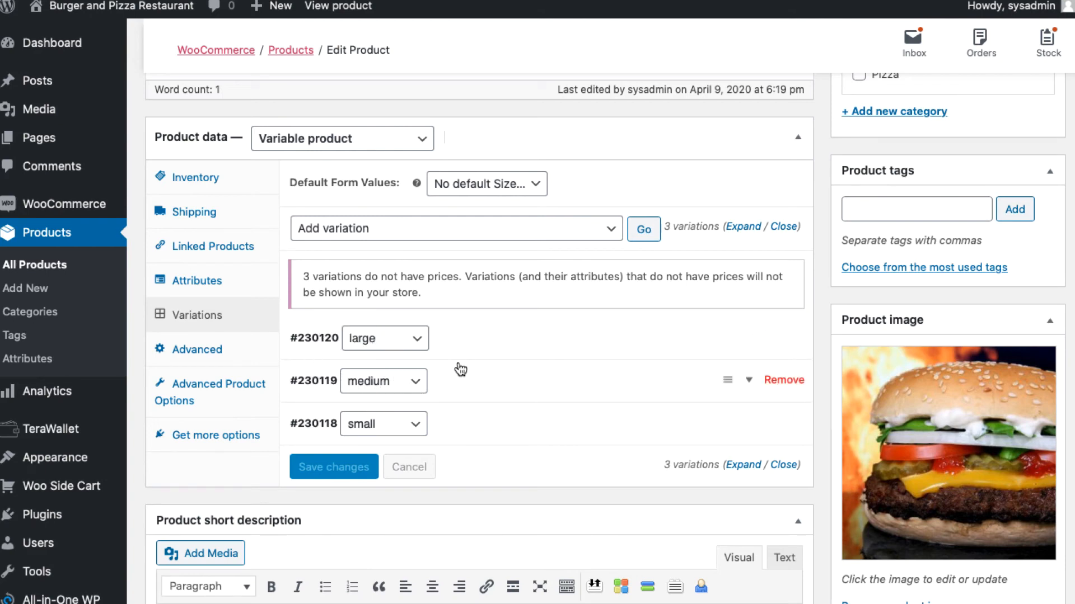
Step: Expand the small variation and set its SKU to DEMO004
{"action": "left_click", "coordinate": [312, 427]}
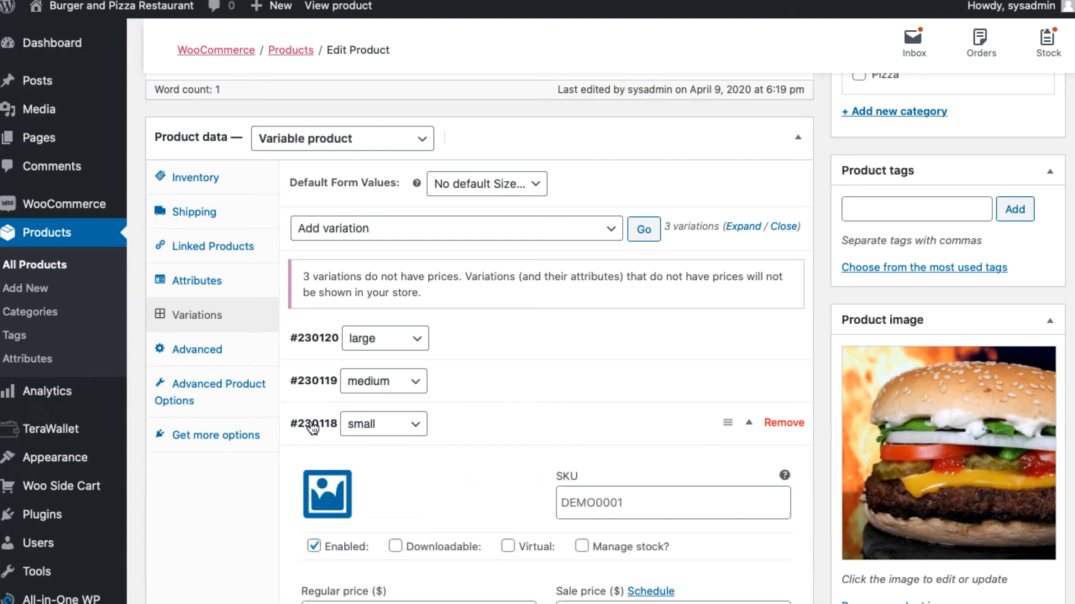
{"action": "scroll", "coordinate": [547, 412], "scroll_direction": "down", "scroll_amount": 3}
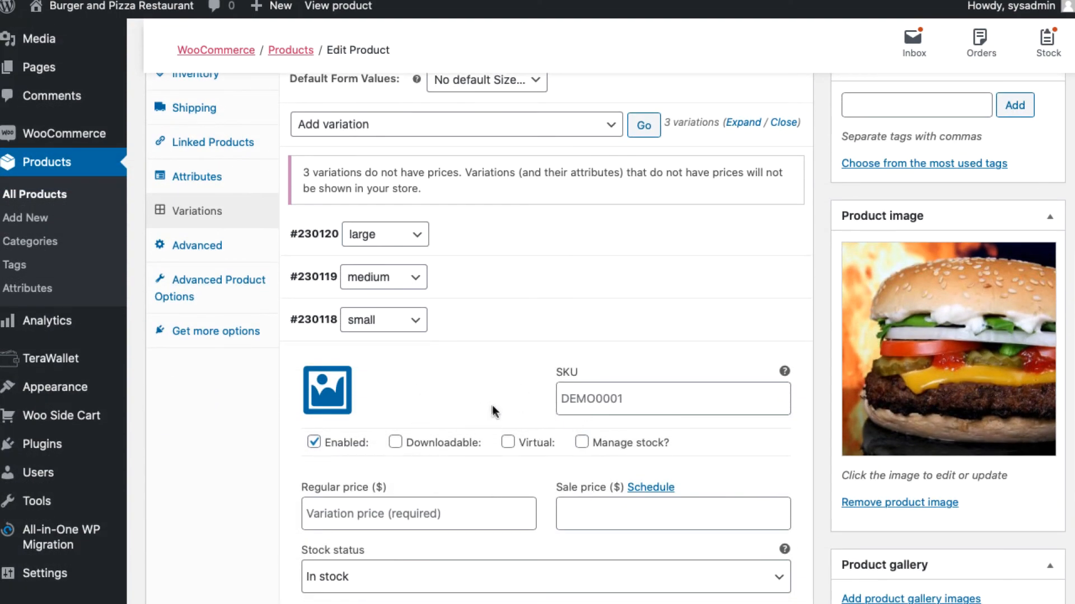
{"action": "left_click", "coordinate": [636, 395]}
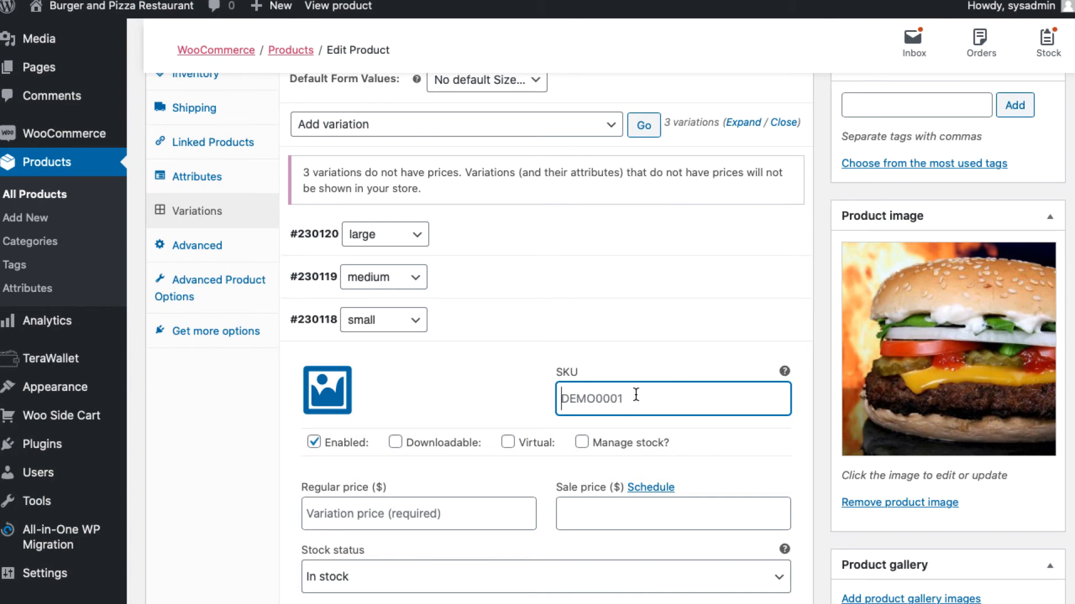
{"action": "type", "text": "DEMO004"}
{"action": "left_click_drag", "start_coordinate": [623, 401], "coordinate": [535, 392]}
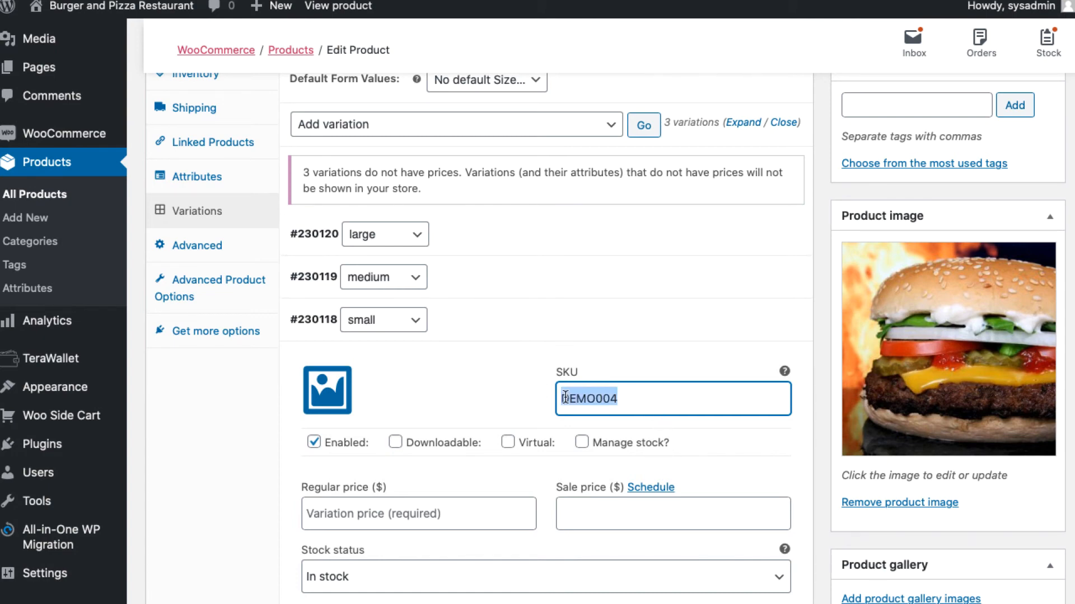
{"action": "left_click", "coordinate": [494, 402]}
Step: Set the small variation's regular price to $6, leave its stock status as In stock, and save the changes
{"action": "scroll", "coordinate": [492, 402], "scroll_direction": "down", "scroll_amount": 3}
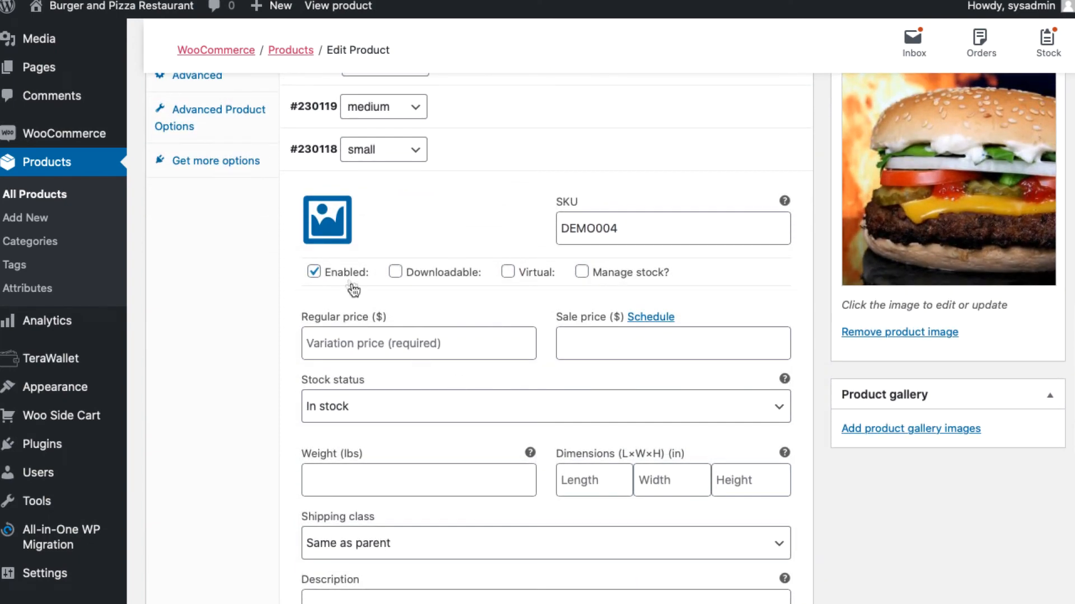
{"action": "left_click", "coordinate": [380, 343]}
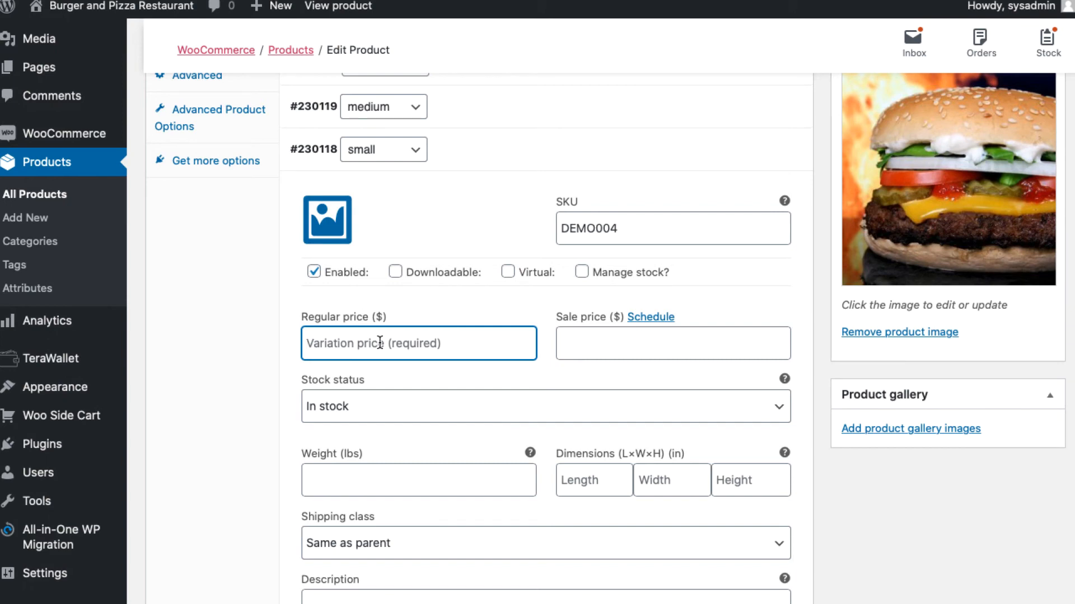
{"action": "type", "text": "6"}
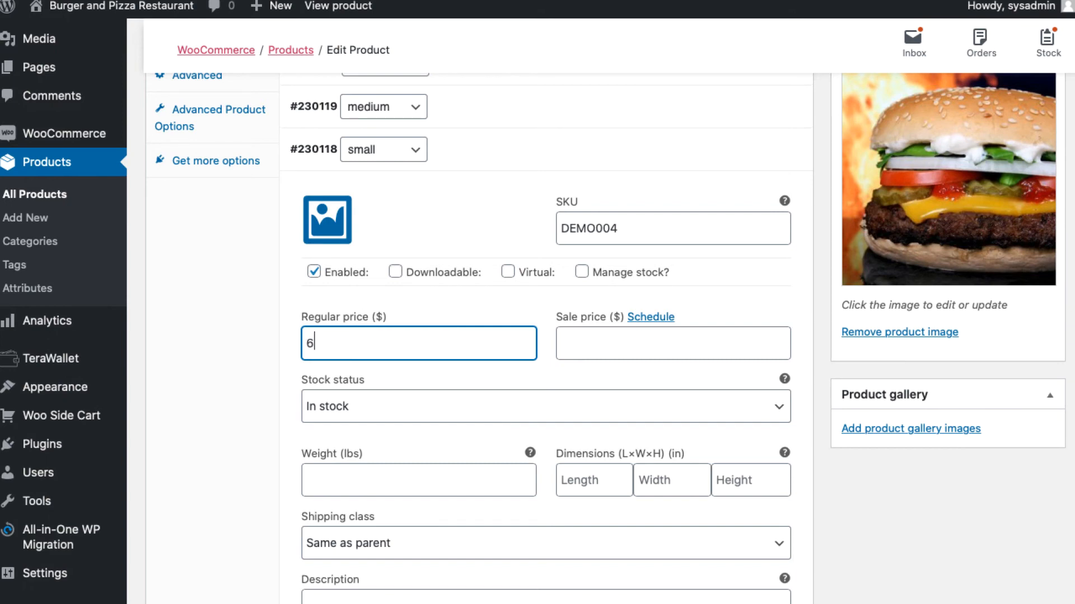
{"action": "scroll", "coordinate": [530, 425], "scroll_direction": "down", "scroll_amount": 2}
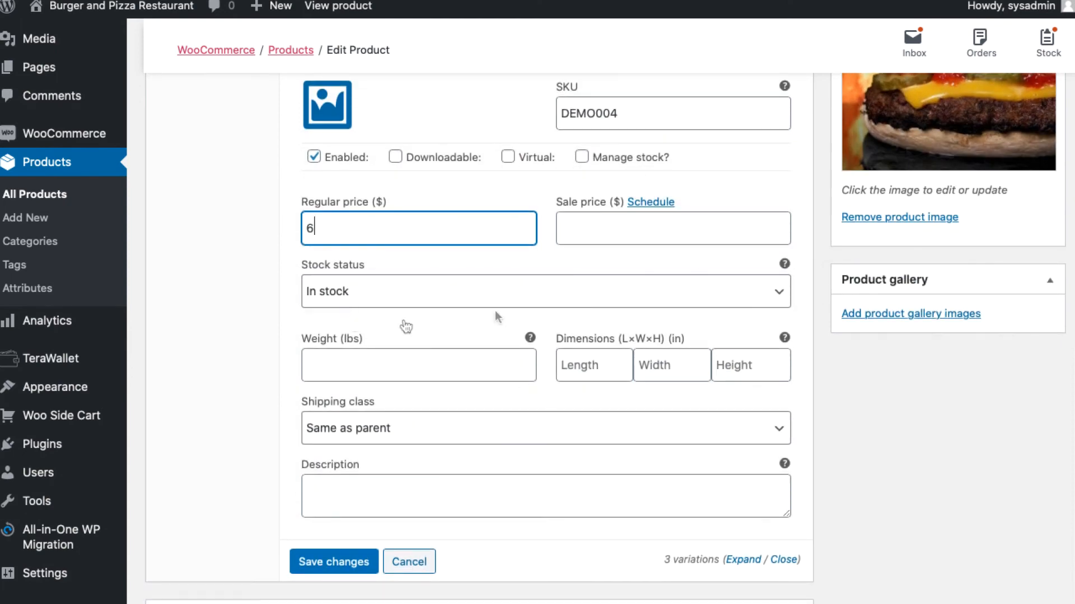
{"action": "left_click", "coordinate": [534, 293]}
{"action": "left_click", "coordinate": [533, 292]}
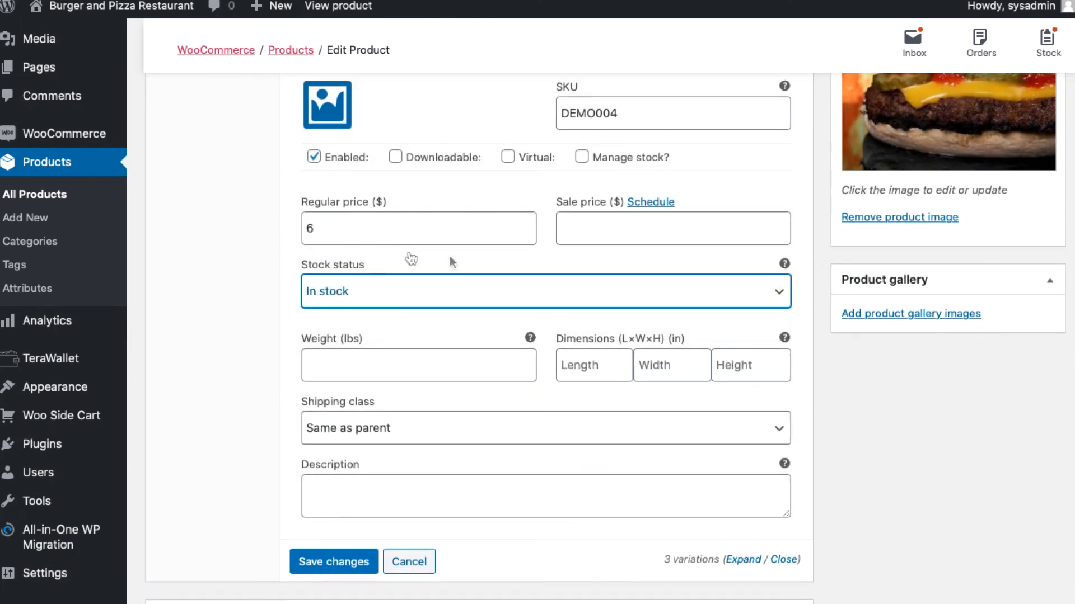
{"action": "scroll", "coordinate": [589, 477], "scroll_direction": "down", "scroll_amount": 1}
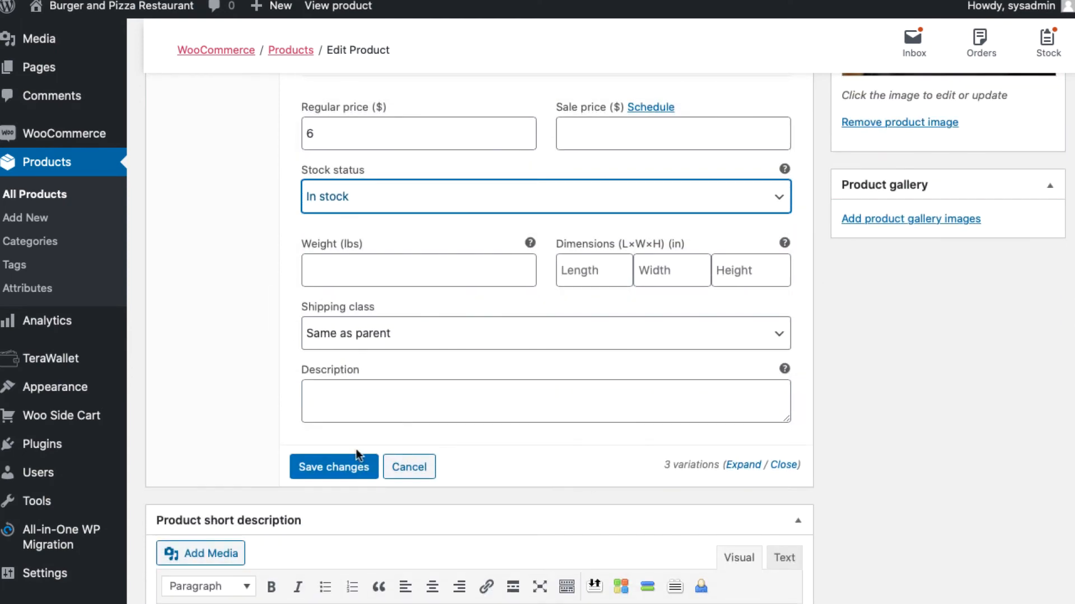
{"action": "left_click", "coordinate": [338, 468]}
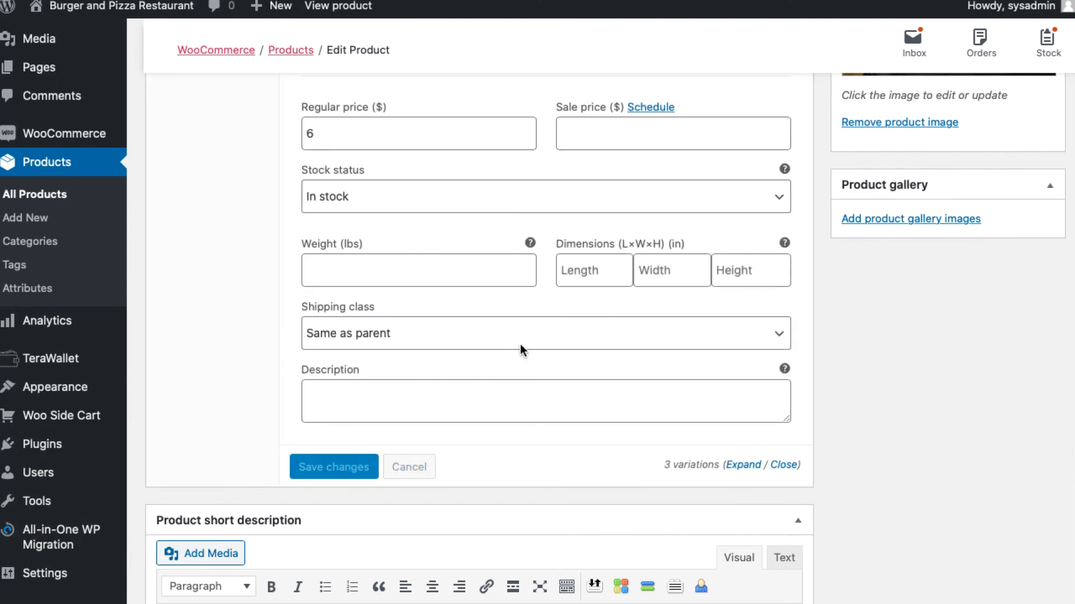
Step: Expand the medium variation and set its regular price to $7
{"action": "left_click", "coordinate": [322, 212]}
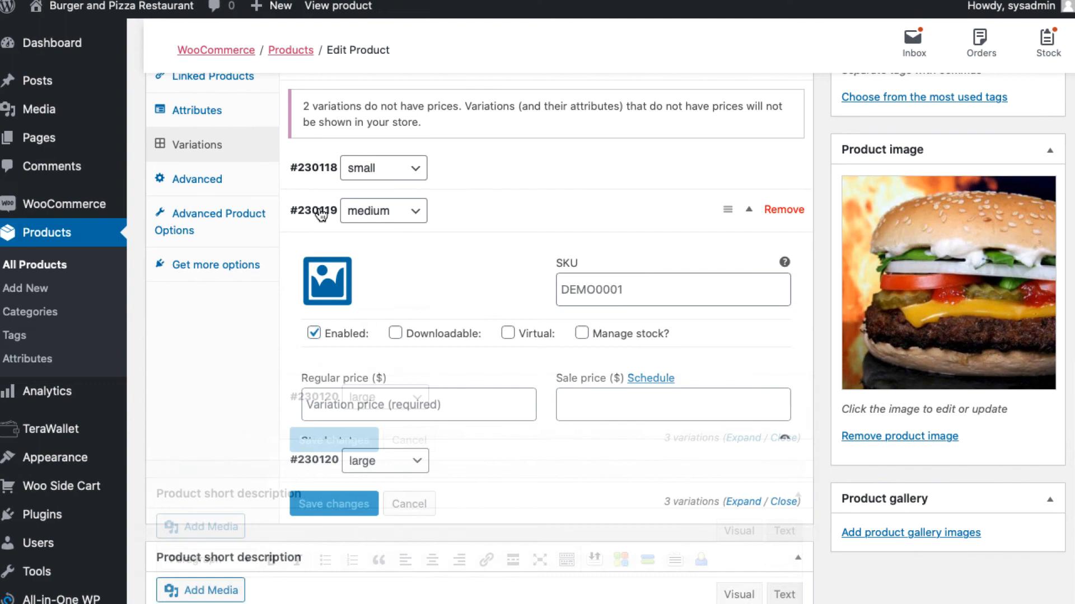
{"action": "scroll", "coordinate": [483, 405], "scroll_direction": "down", "scroll_amount": 5}
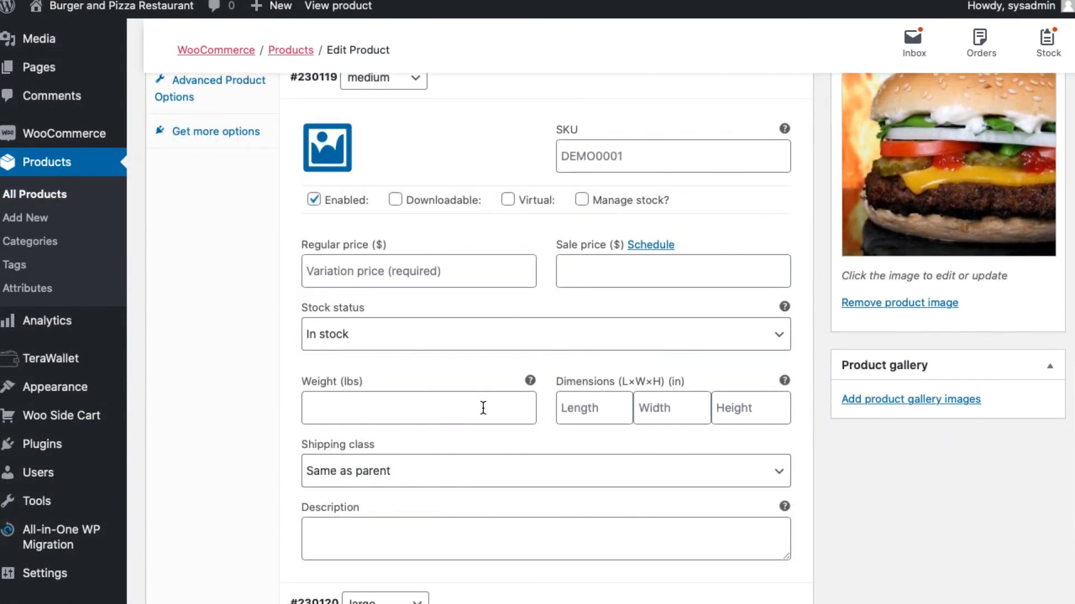
{"action": "scroll", "coordinate": [483, 408], "scroll_direction": "up", "scroll_amount": 1}
{"action": "left_click", "coordinate": [460, 299]}
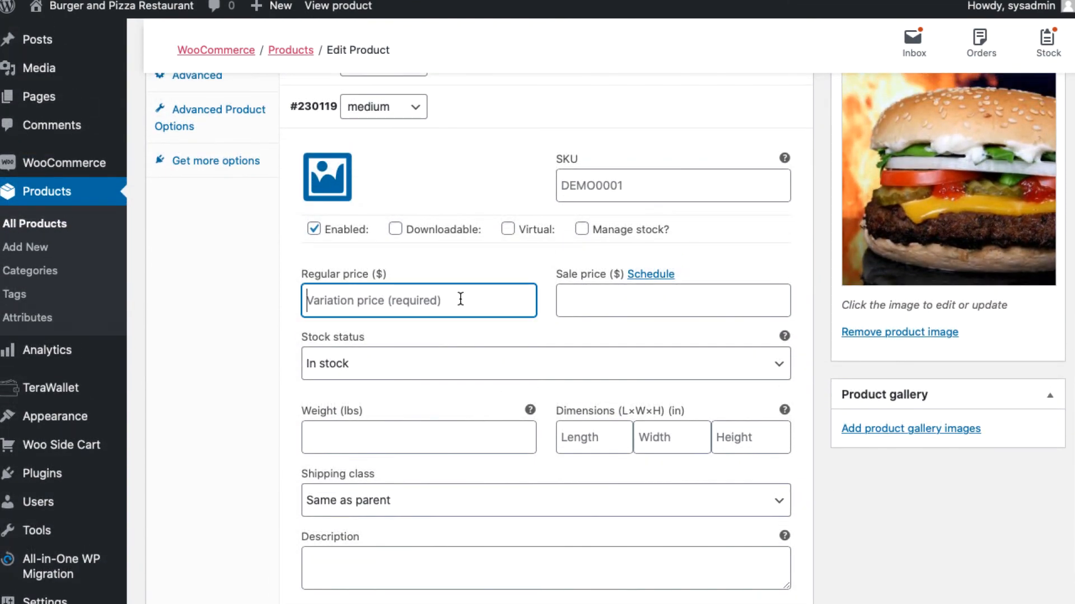
{"action": "type", "text": "7"}
Step: Set the medium variation's SKU to DEMO005 and save the changes
{"action": "left_click", "coordinate": [691, 182]}
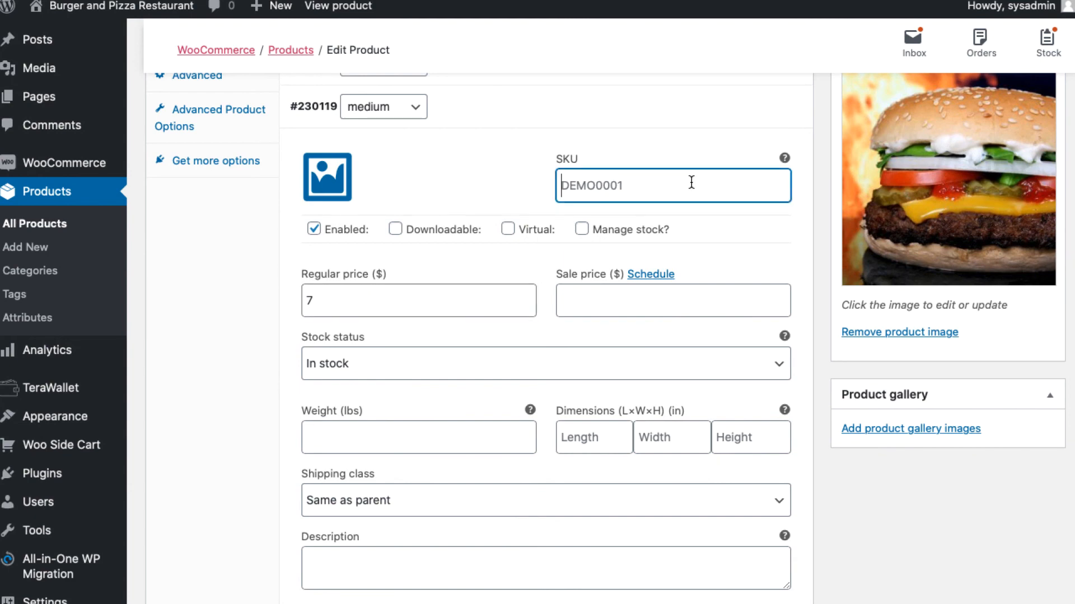
{"action": "type", "text": "DEMO004"}
{"action": "key", "text": "BackSpace"}
{"action": "type", "text": "5"}
{"action": "scroll", "coordinate": [534, 396], "scroll_direction": "down", "scroll_amount": 1}
{"action": "scroll", "coordinate": [534, 396], "scroll_direction": "down", "scroll_amount": 2}
{"action": "left_click", "coordinate": [352, 575]}
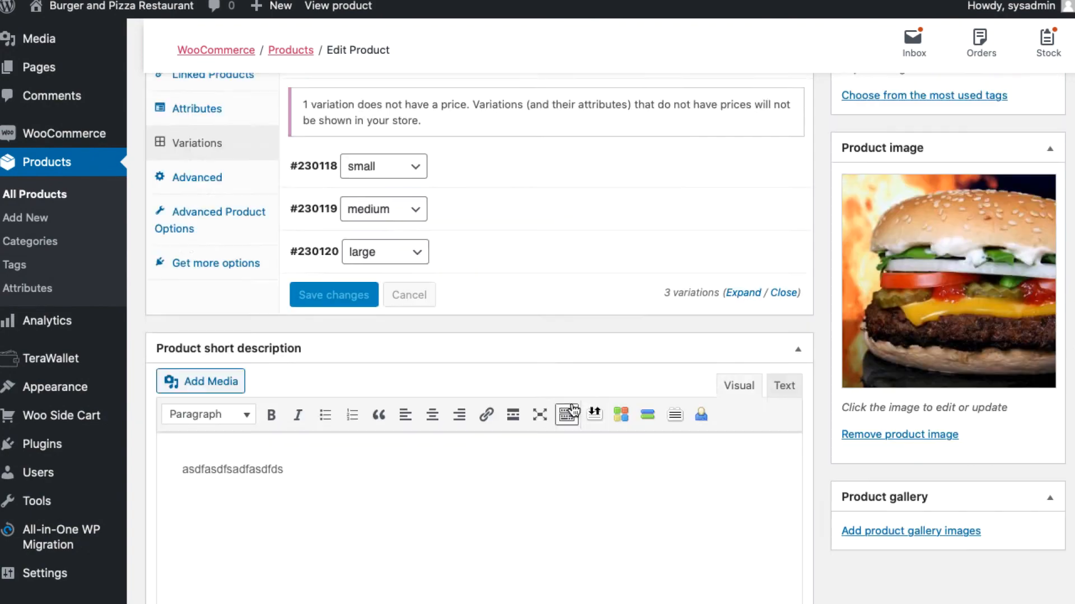
Step: Expand the large variation and set its regular price to $10 and its sale price to $8
{"action": "scroll", "coordinate": [571, 410], "scroll_direction": "up", "scroll_amount": 5}
{"action": "scroll", "coordinate": [571, 408], "scroll_direction": "down", "scroll_amount": 3}
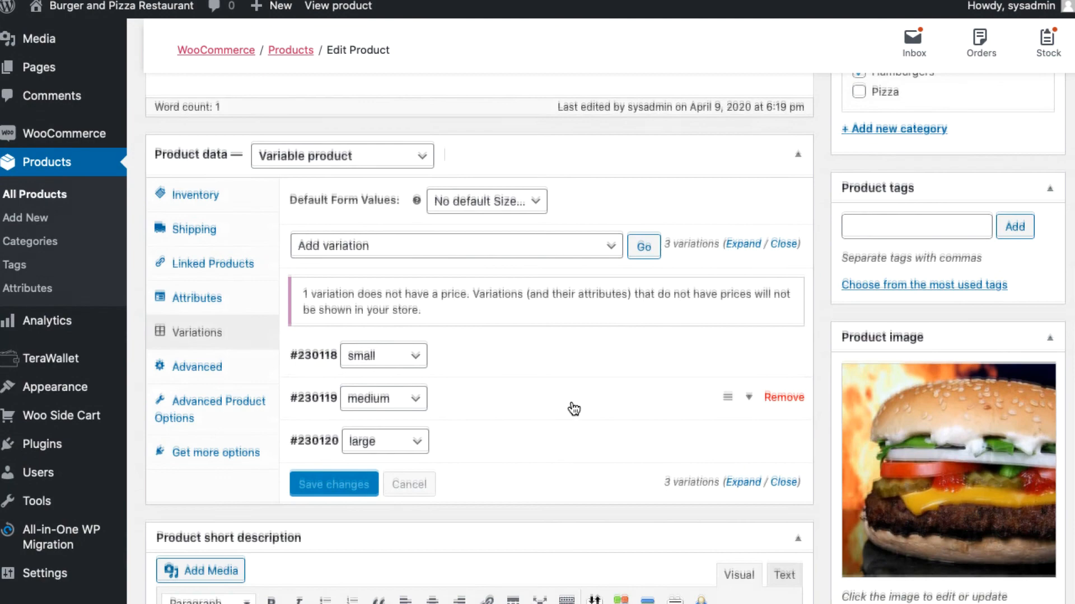
{"action": "left_click", "coordinate": [328, 433]}
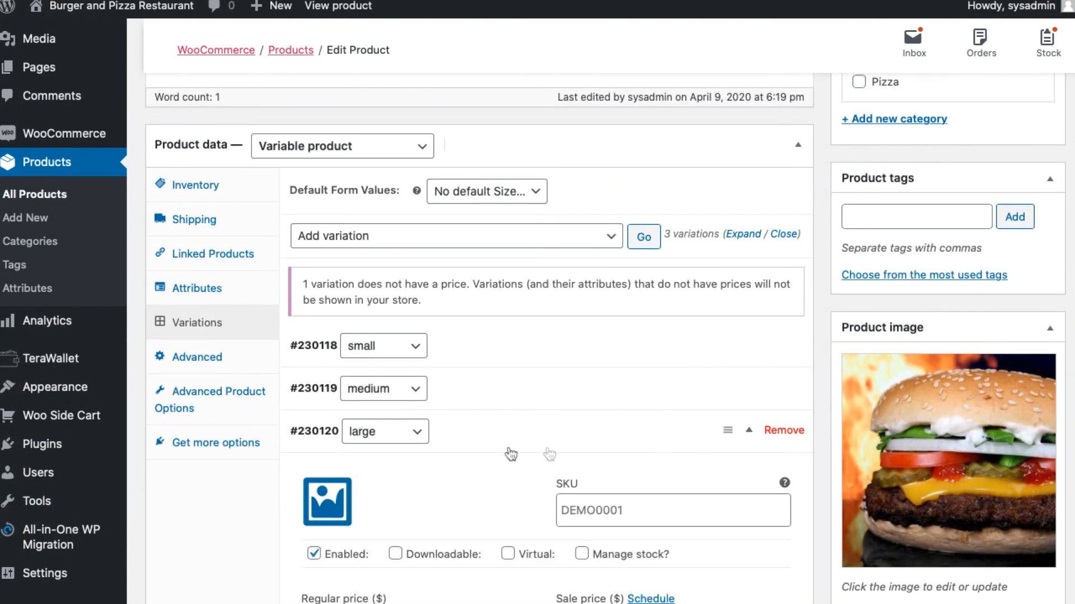
{"action": "scroll", "coordinate": [538, 454], "scroll_direction": "down", "scroll_amount": 3}
{"action": "left_click", "coordinate": [426, 373]}
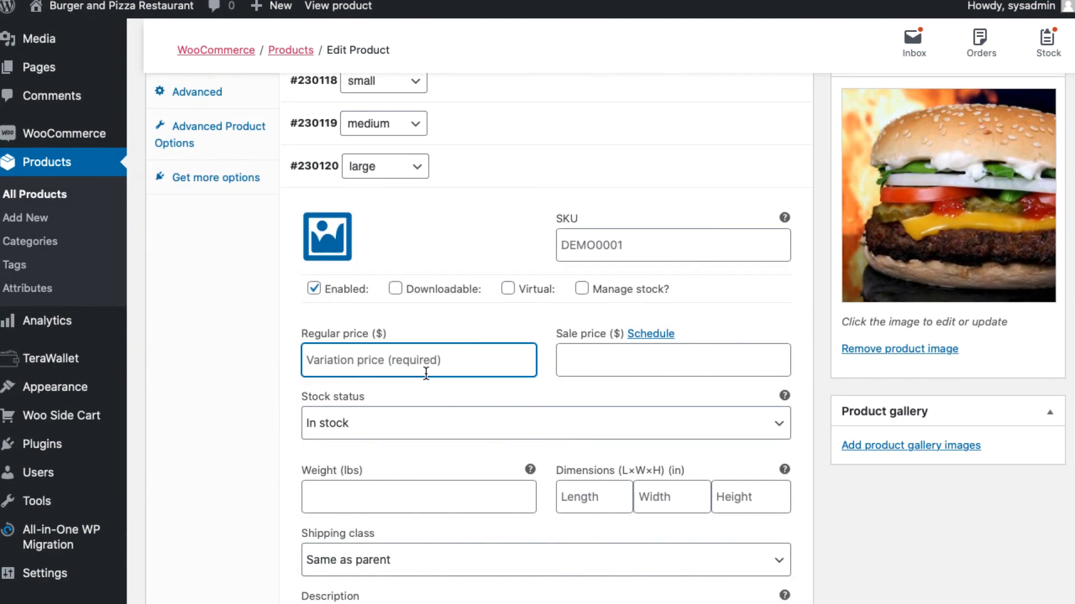
{"action": "type", "text": "10"}
{"action": "key", "text": "Tab"}
{"action": "type", "text": "8"}
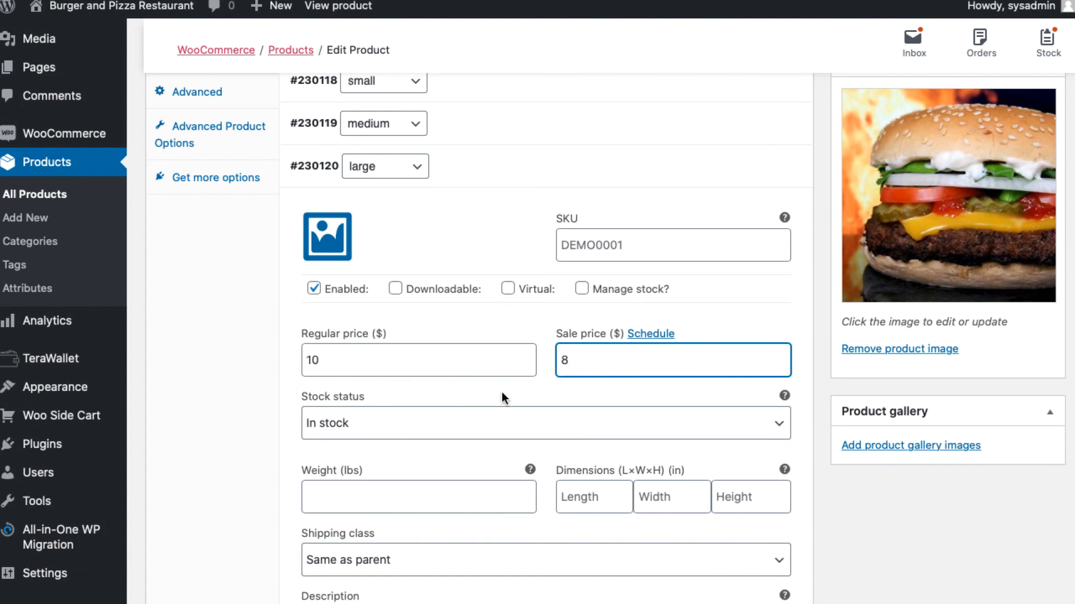
Step: Set the large variation's SKU to DEMO006 and save the changes
{"action": "scroll", "coordinate": [502, 395], "scroll_direction": "down", "scroll_amount": 2}
{"action": "scroll", "coordinate": [502, 394], "scroll_direction": "down", "scroll_amount": 2}
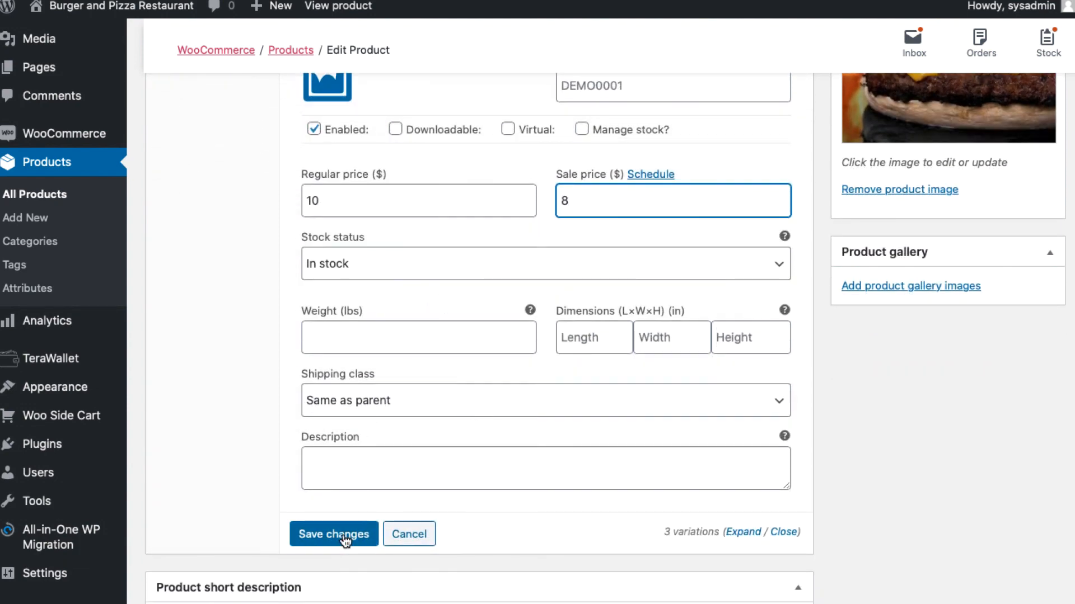
{"action": "left_click", "coordinate": [653, 85]}
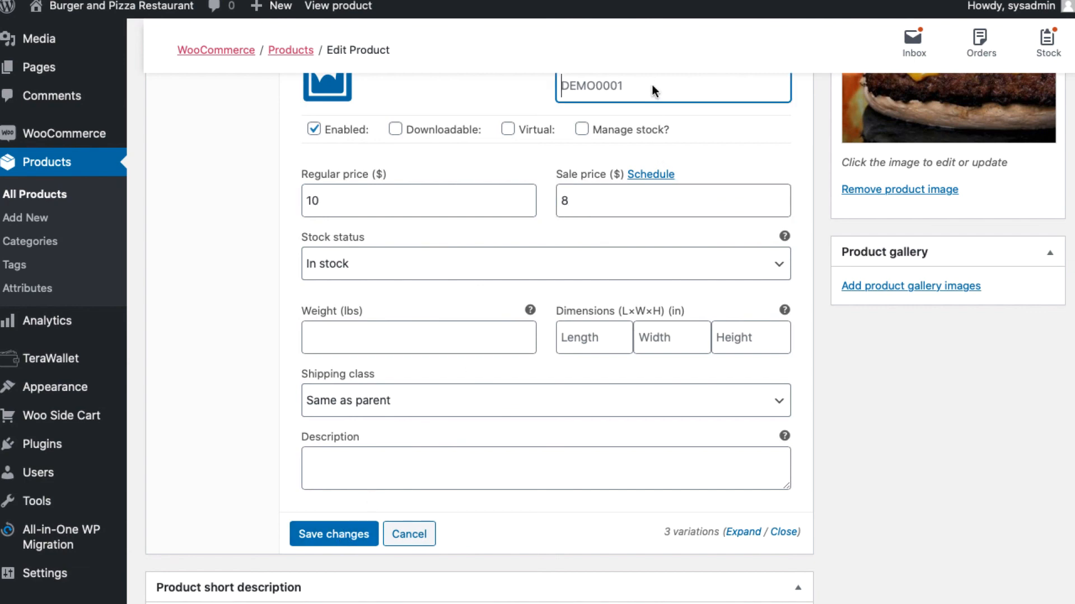
{"action": "type", "text": "DEMO000"}
{"action": "key", "text": "BackSpace"}
{"action": "type", "text": "6"}
{"action": "left_click", "coordinate": [338, 534]}
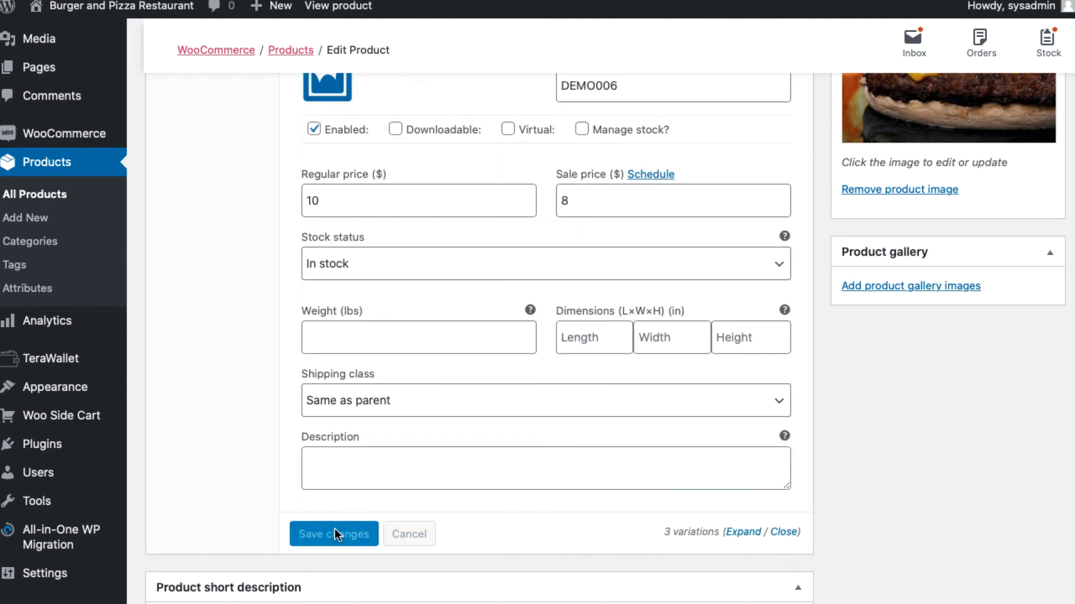
Step: View the Bacon Cheeseburger's live product page and check the price for the small, medium and large sizes
{"action": "scroll", "coordinate": [335, 528], "scroll_direction": "up", "scroll_amount": 15}
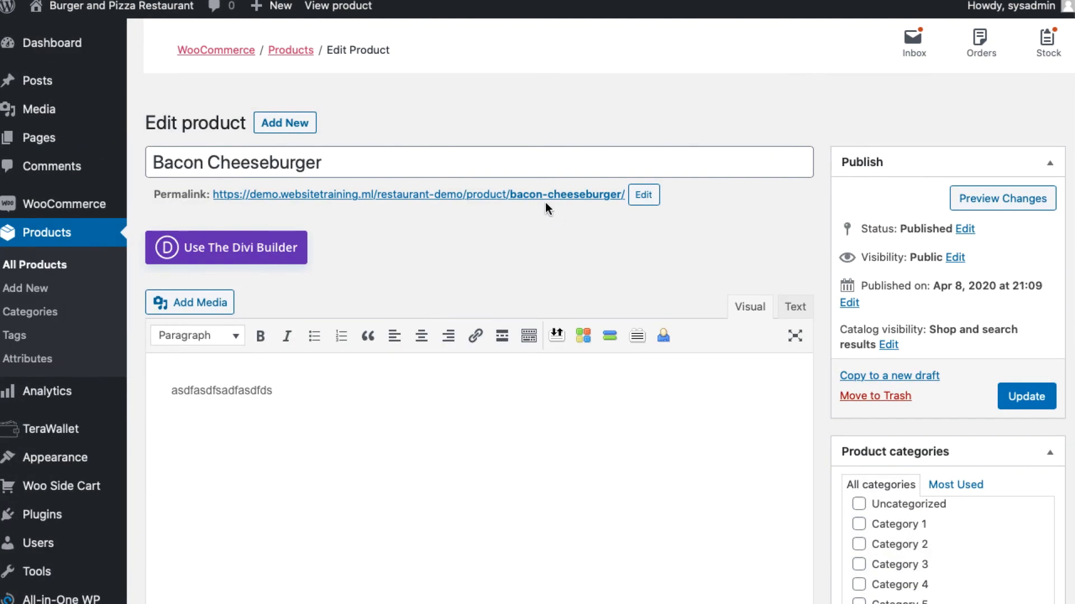
{"action": "left_click", "coordinate": [534, 196]}
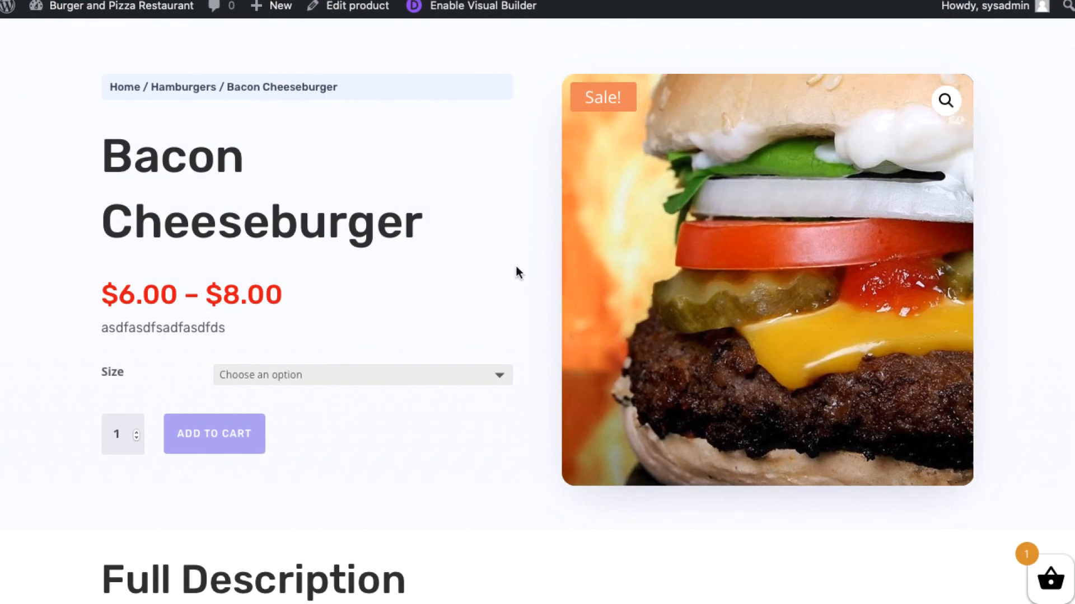
{"action": "left_click", "coordinate": [492, 375]}
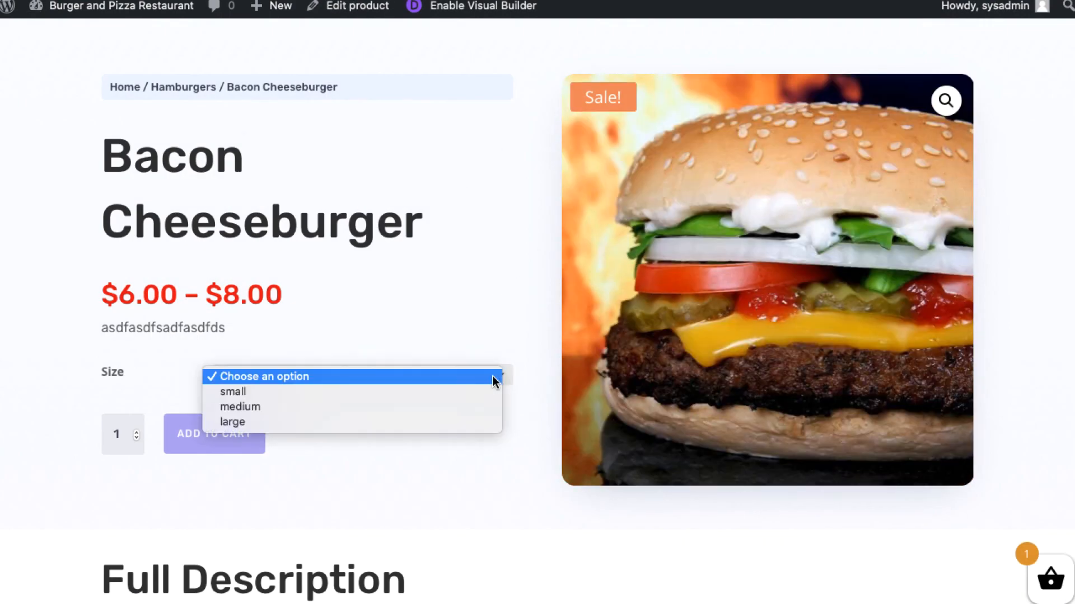
{"action": "left_click", "coordinate": [435, 388]}
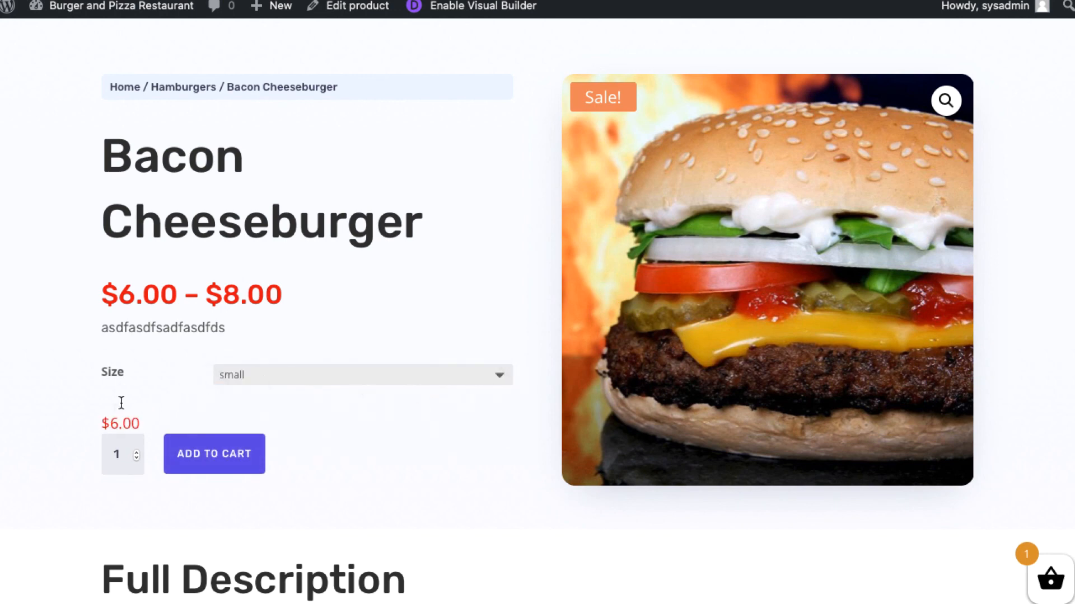
{"action": "left_click", "coordinate": [362, 376]}
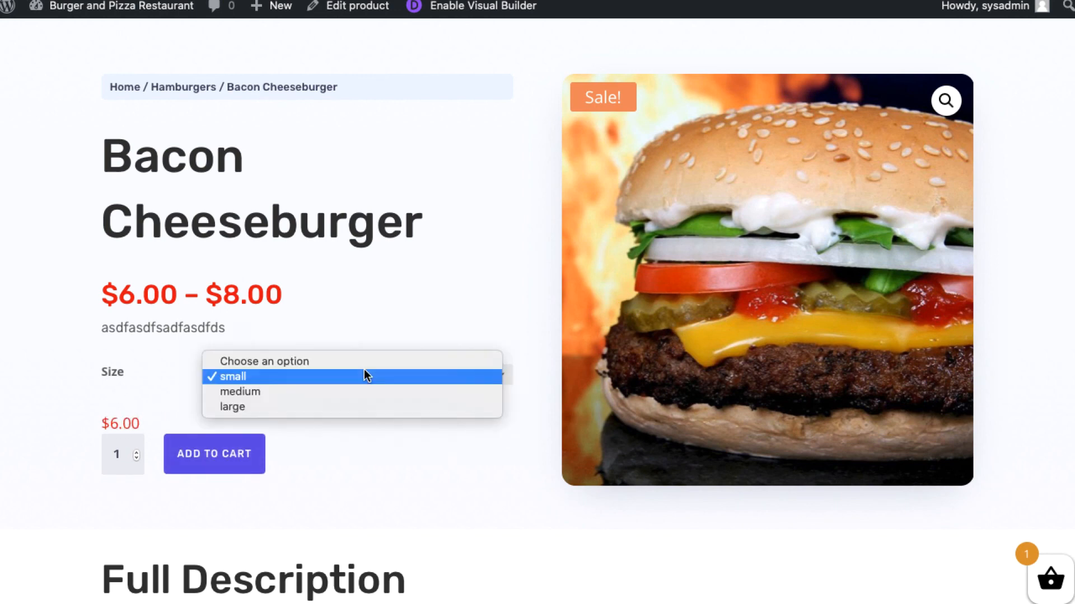
{"action": "left_click", "coordinate": [310, 391]}
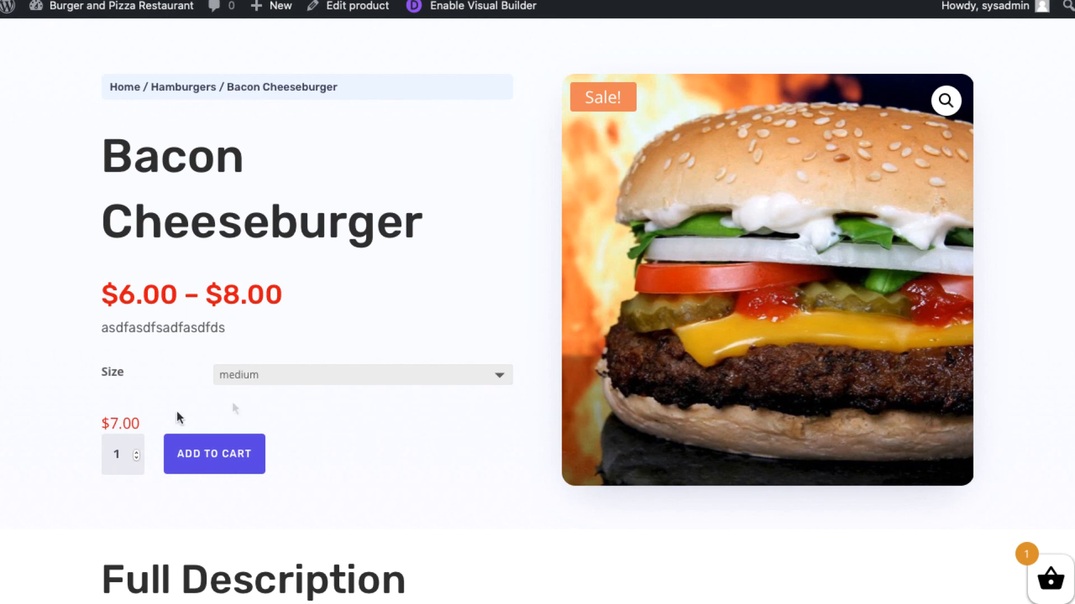
{"action": "left_click", "coordinate": [281, 376]}
{"action": "left_click", "coordinate": [270, 391]}
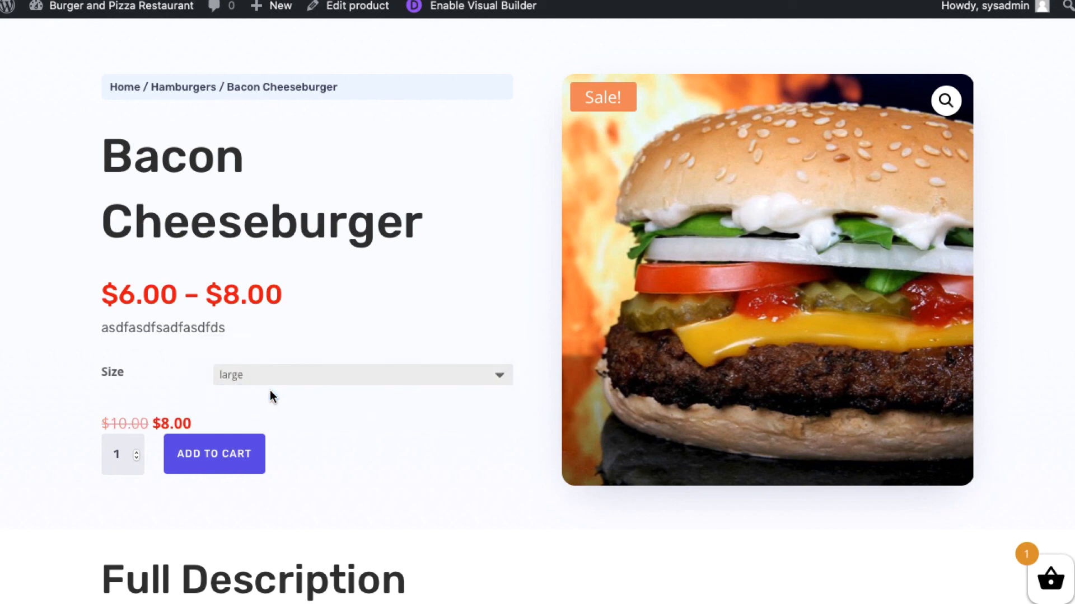